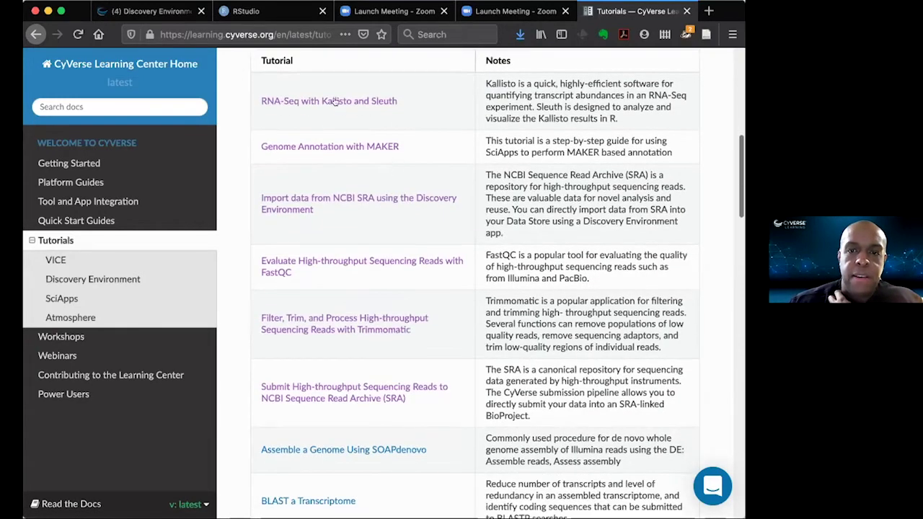
- Open the RNA-Seq with Kallisto and Sleuth tutorial and read its home page down to the footer
left_click(338, 101)
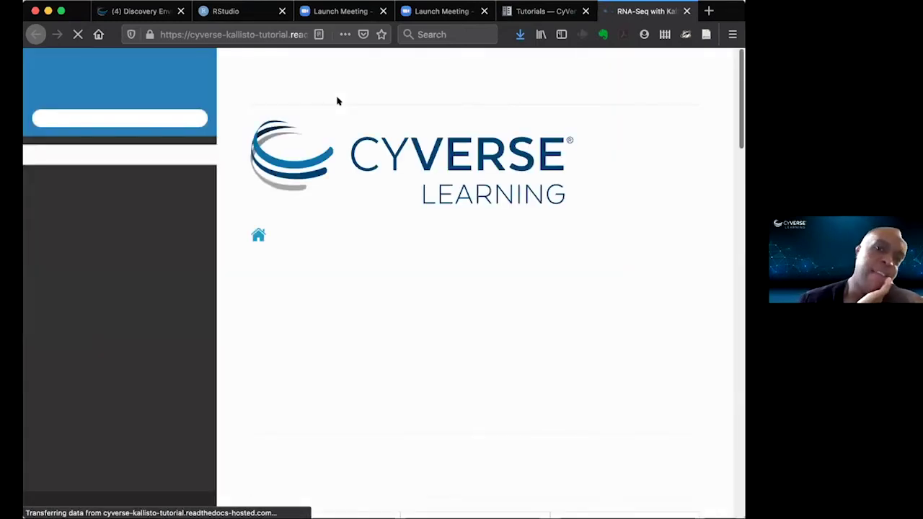
scroll(322, 264, "down", 3)
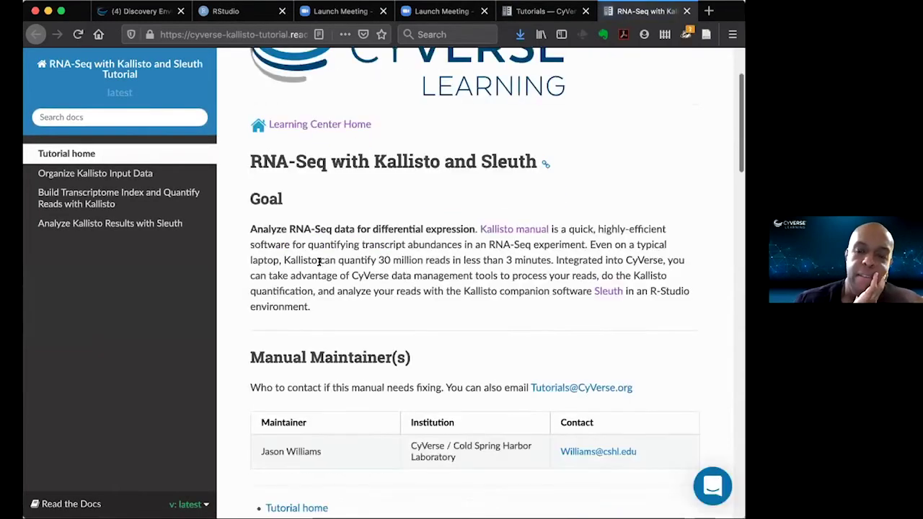
scroll(320, 264, "down", 3)
scroll(319, 266, "down", 10)
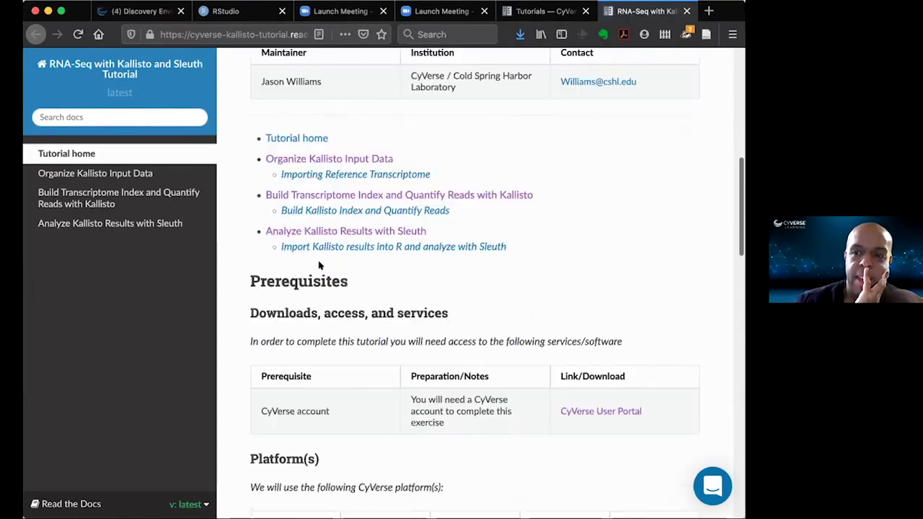
scroll(320, 265, "down", 1)
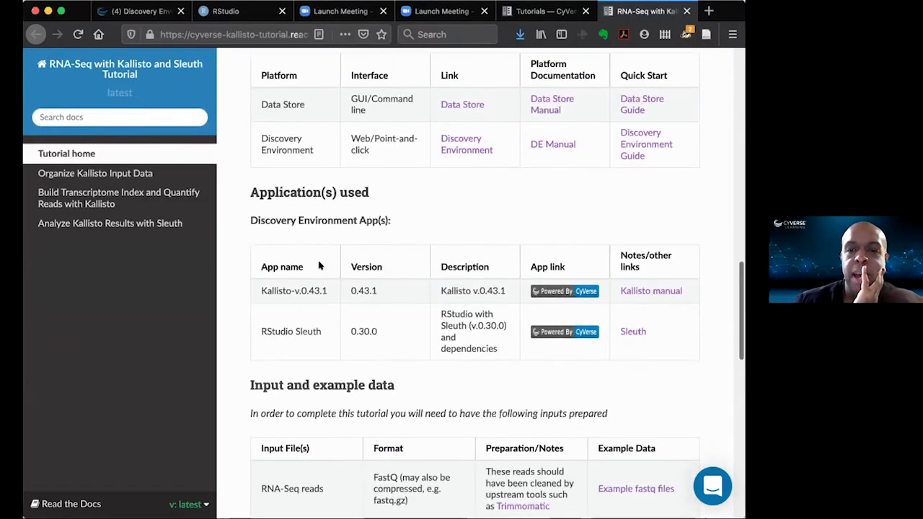
scroll(319, 265, "down", 10)
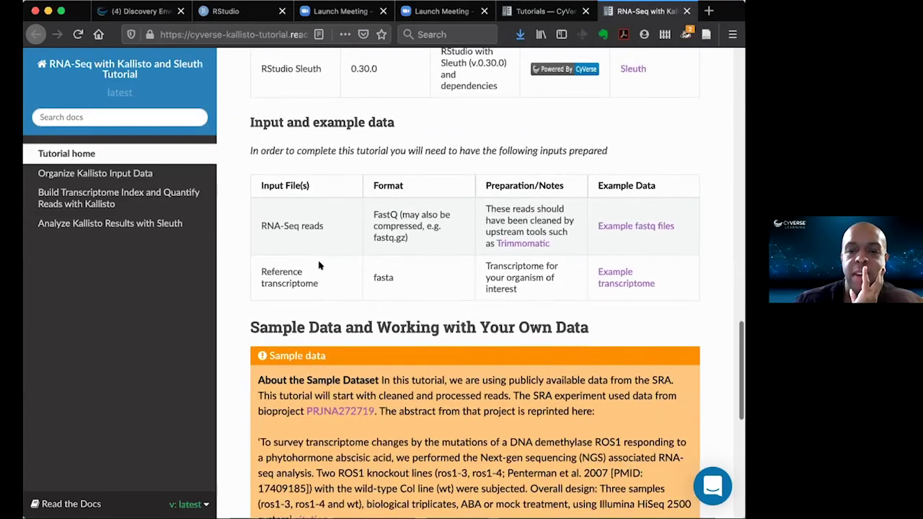
scroll(319, 266, "down", 3)
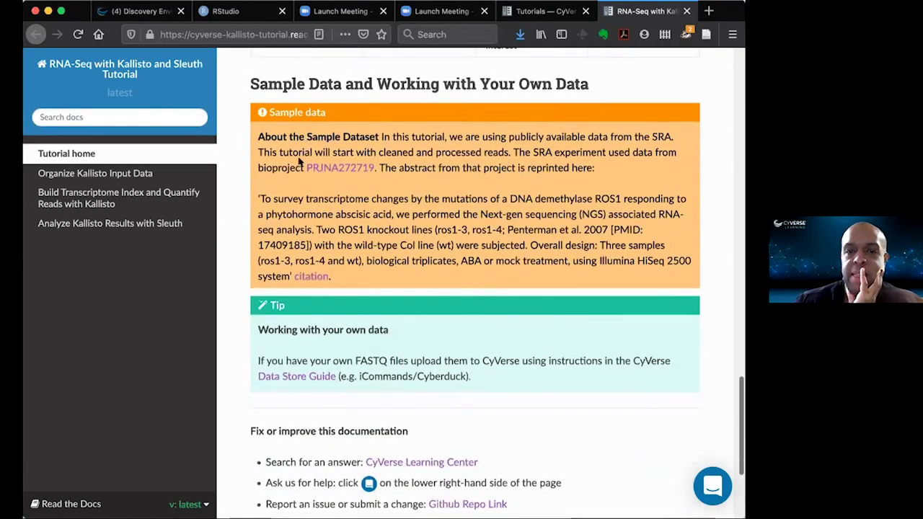
scroll(299, 161, "up", 1)
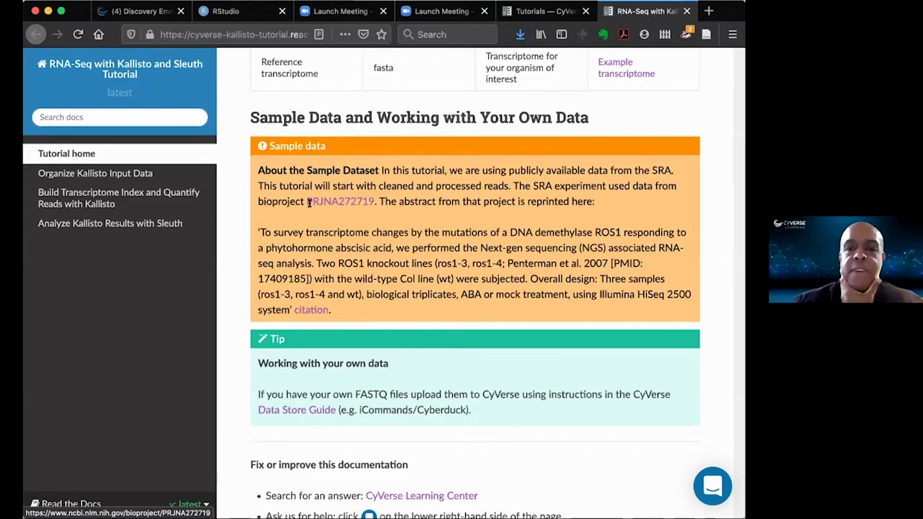
scroll(387, 262, "down", 5)
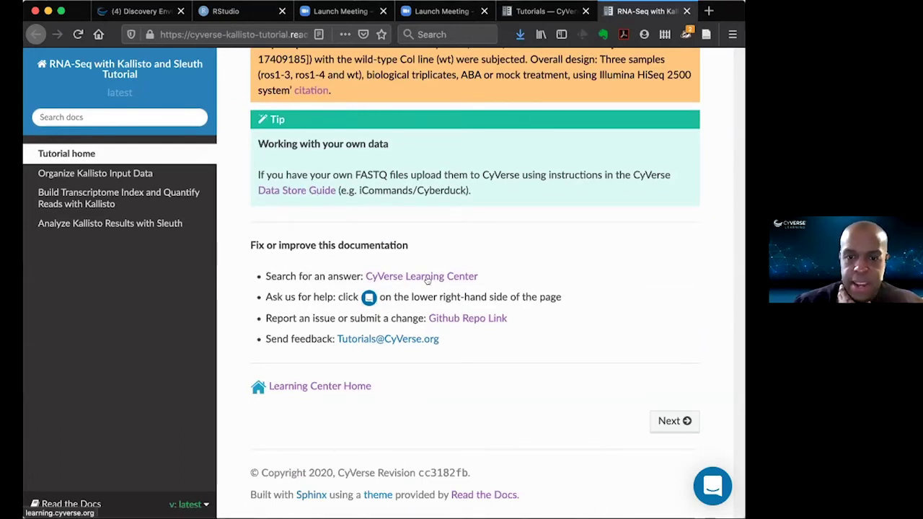
- Go to the Organize Kallisto Input Data page and scroll to step 1
left_click(671, 421)
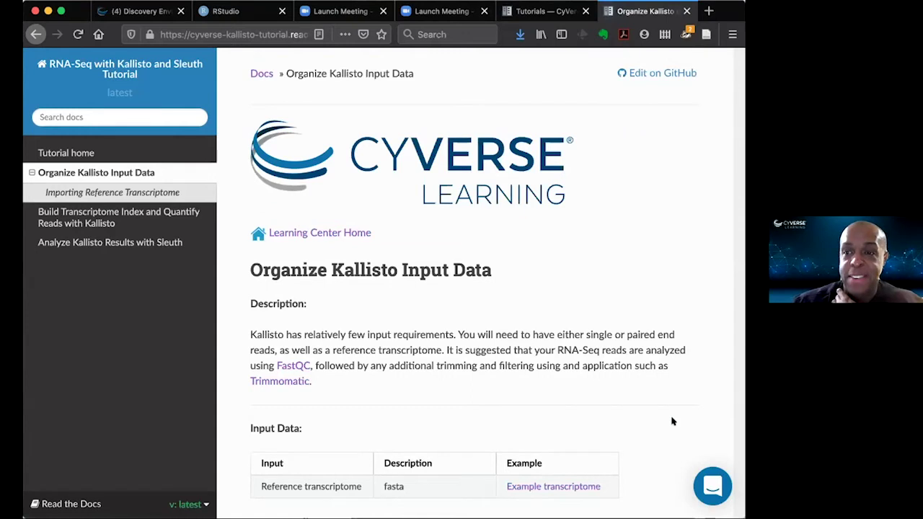
scroll(671, 421, "down", 4)
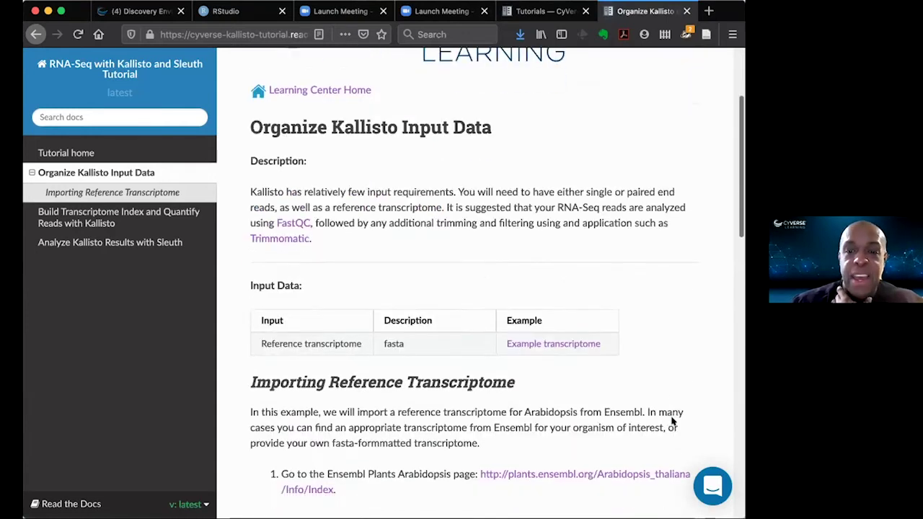
scroll(671, 421, "down", 2)
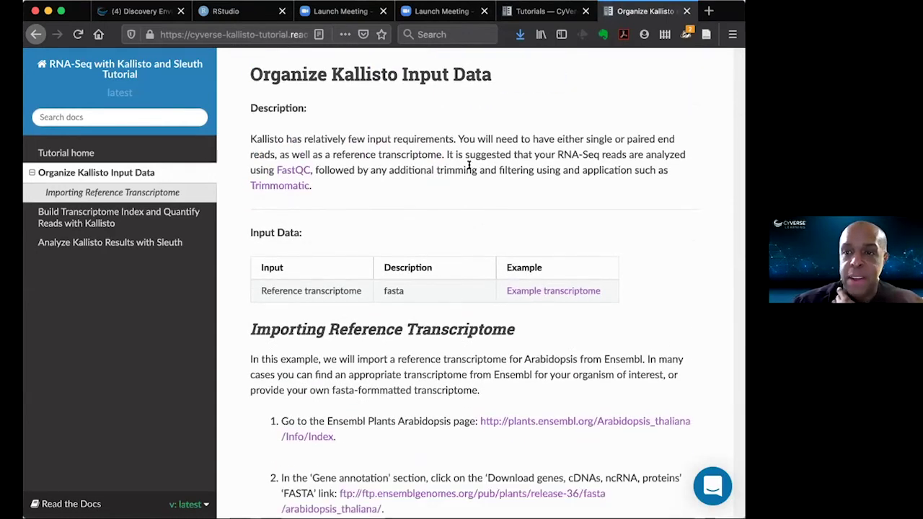
scroll(462, 154, "down", 5)
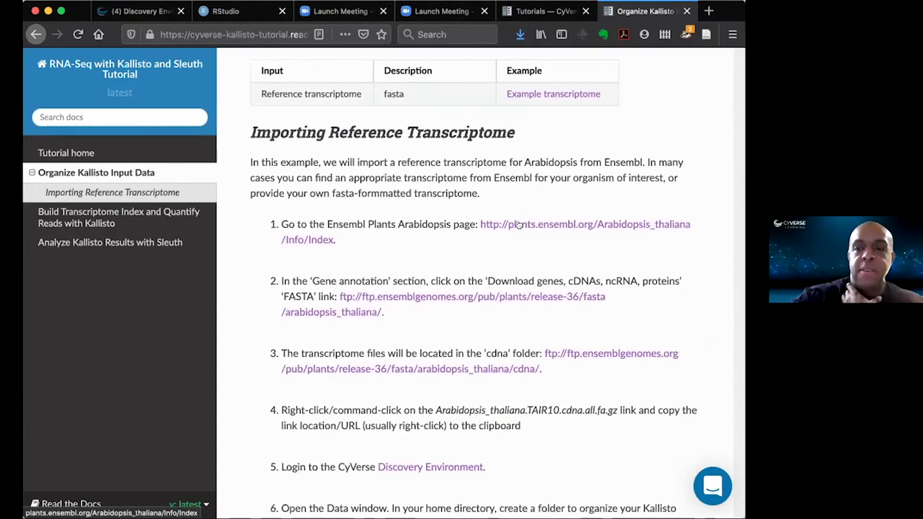
- Open the Ensembl Plants Arabidopsis link in a new tab and switch to it
right_click(519, 224)
left_click(583, 229)
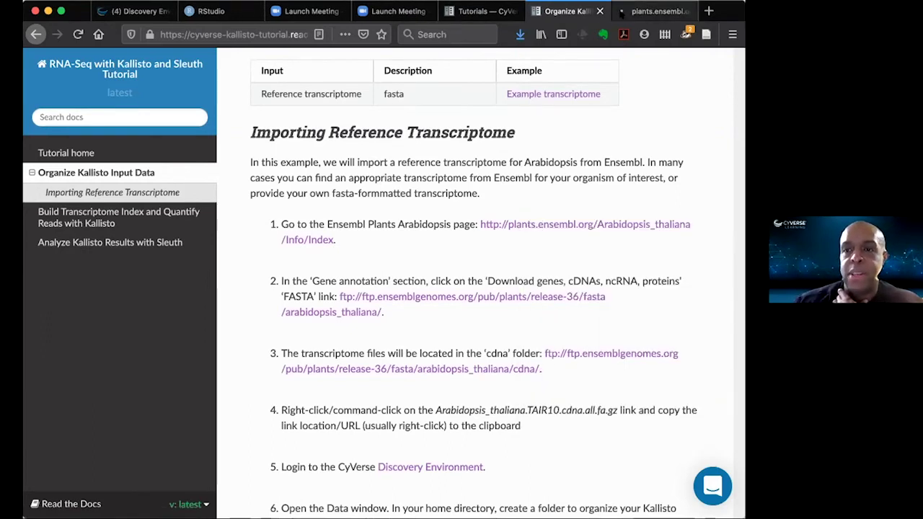
left_click(656, 10)
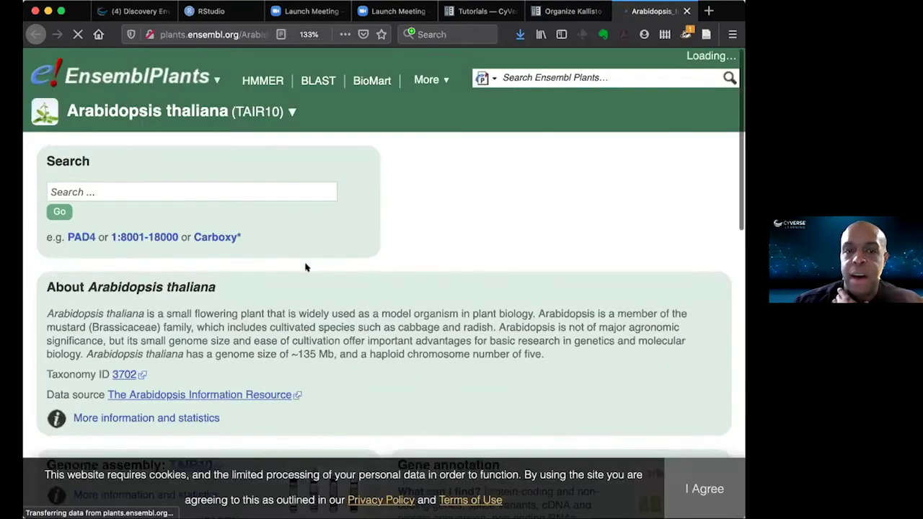
- Copy the link to the abinitio cDNA FASTA file in the Ensembl cdna folder, then return to the Discovery Environment
scroll(305, 268, "down", 5)
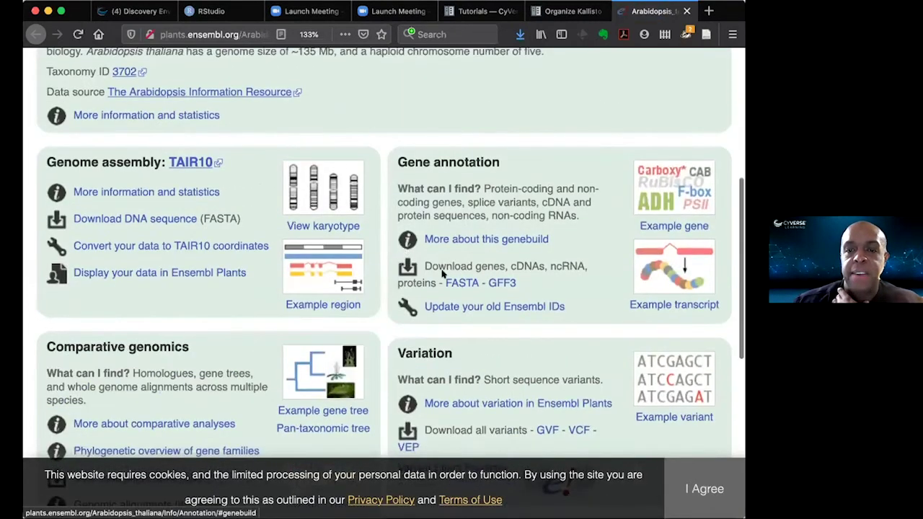
left_click(458, 283)
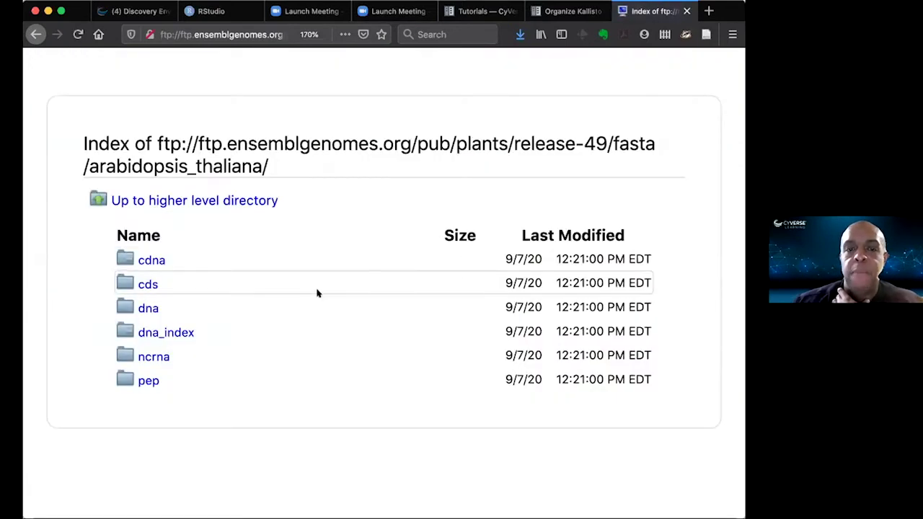
left_click(150, 261)
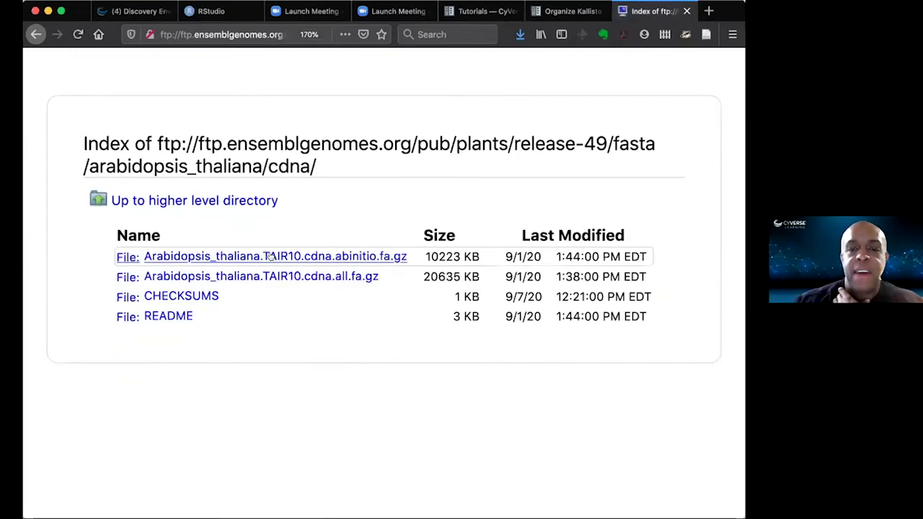
right_click(271, 256)
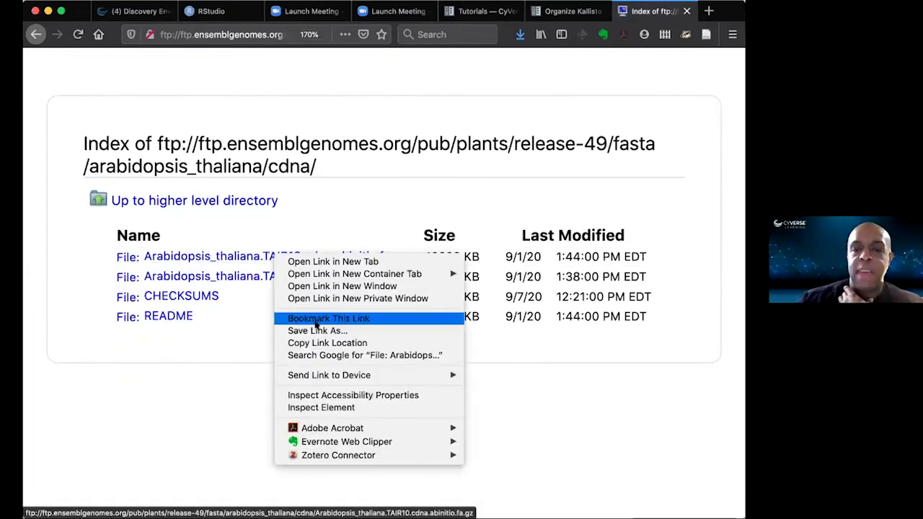
left_click(330, 343)
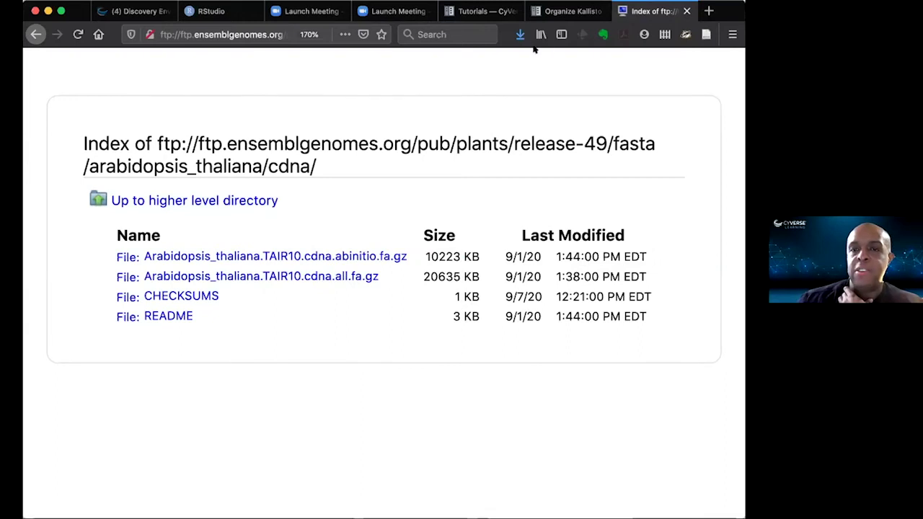
left_click(139, 10)
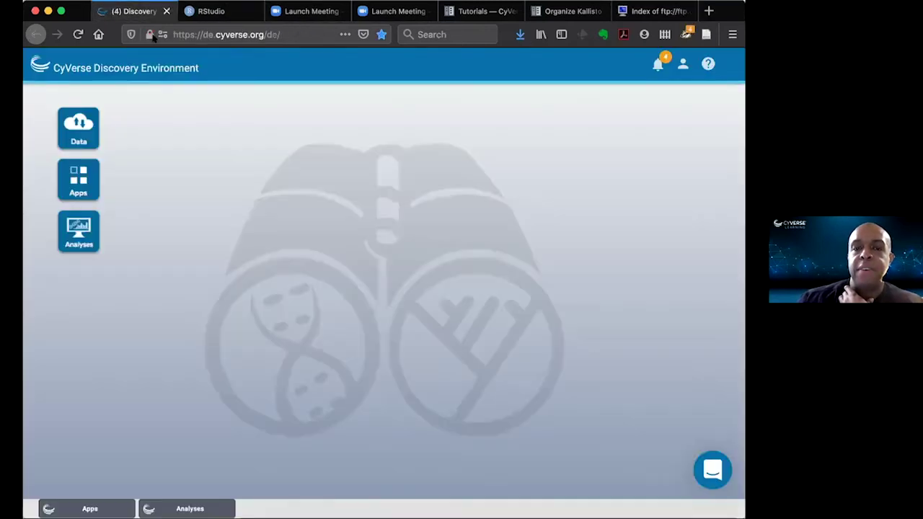
- Create a new folder named 'transcriptome' in the home data folder
left_click(80, 127)
left_click(226, 160)
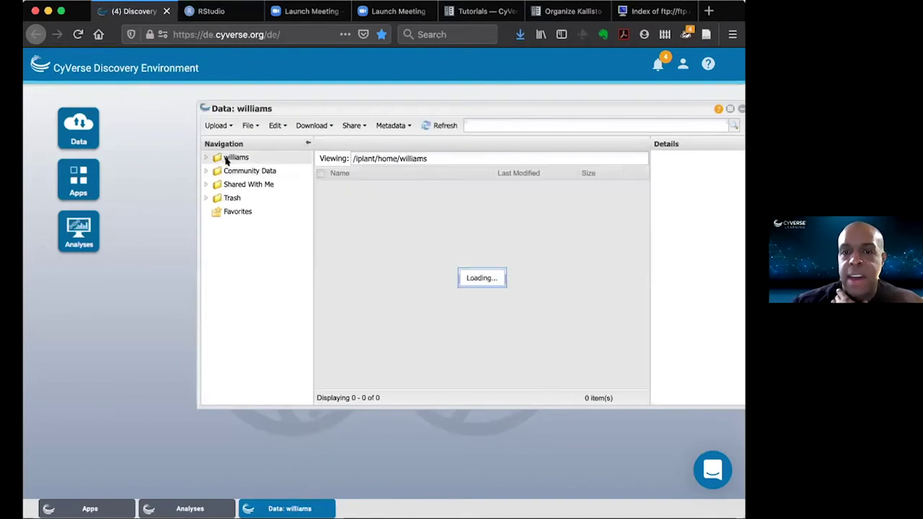
left_click(248, 125)
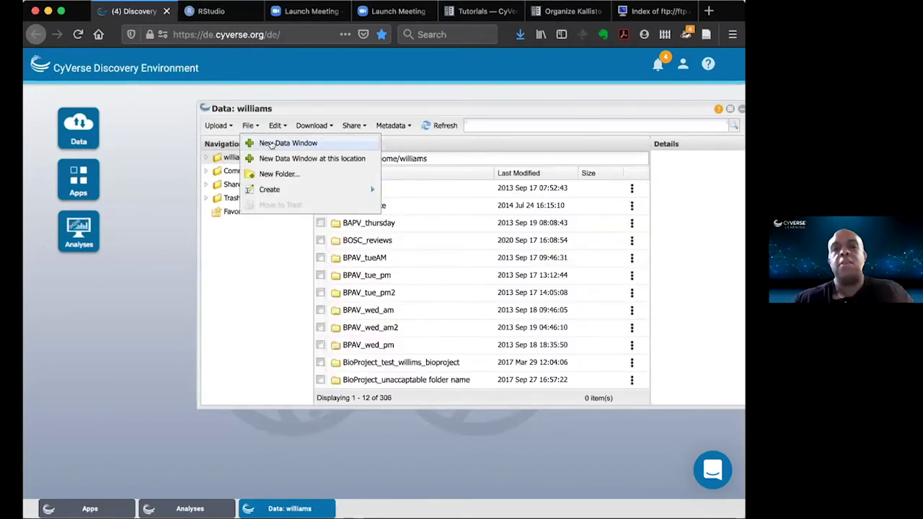
left_click(270, 144)
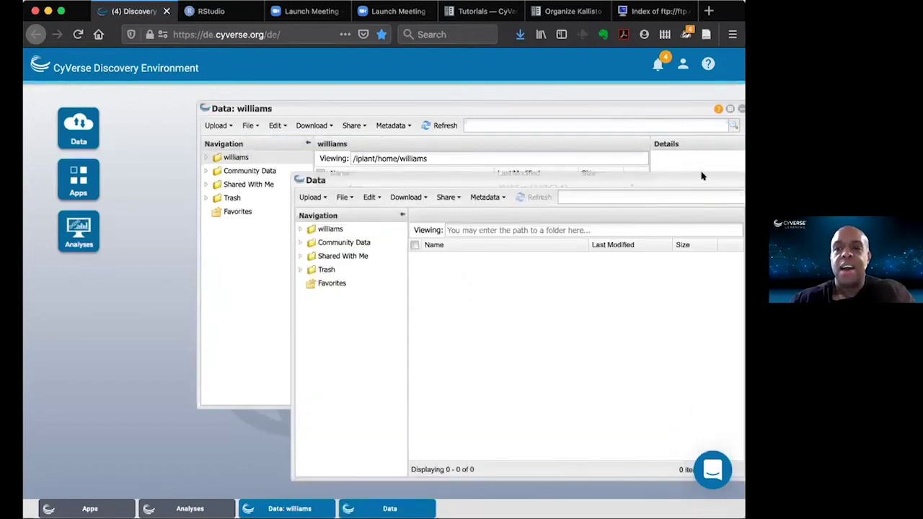
left_click(661, 177)
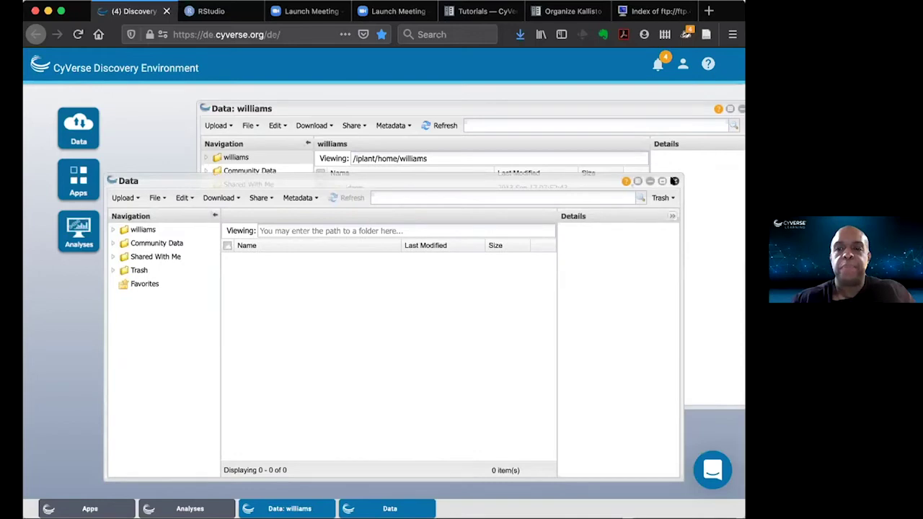
left_click(674, 181)
left_click(249, 125)
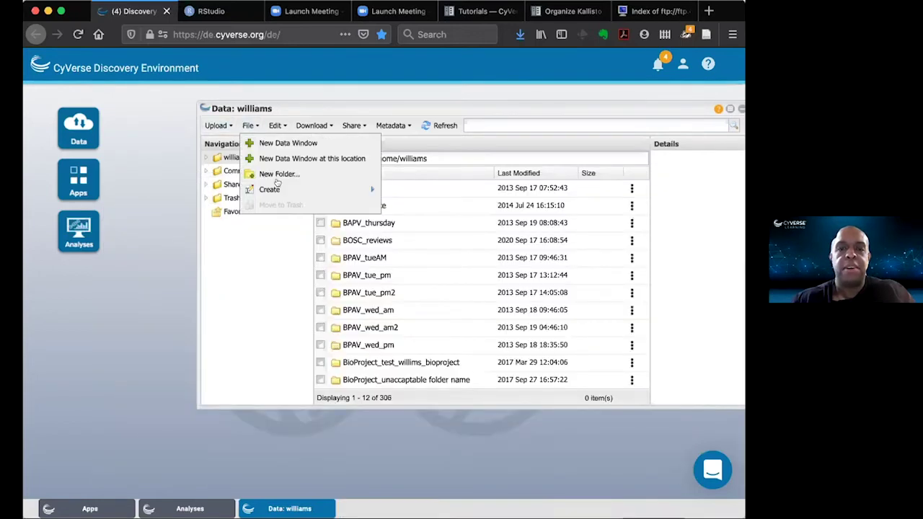
left_click(278, 174)
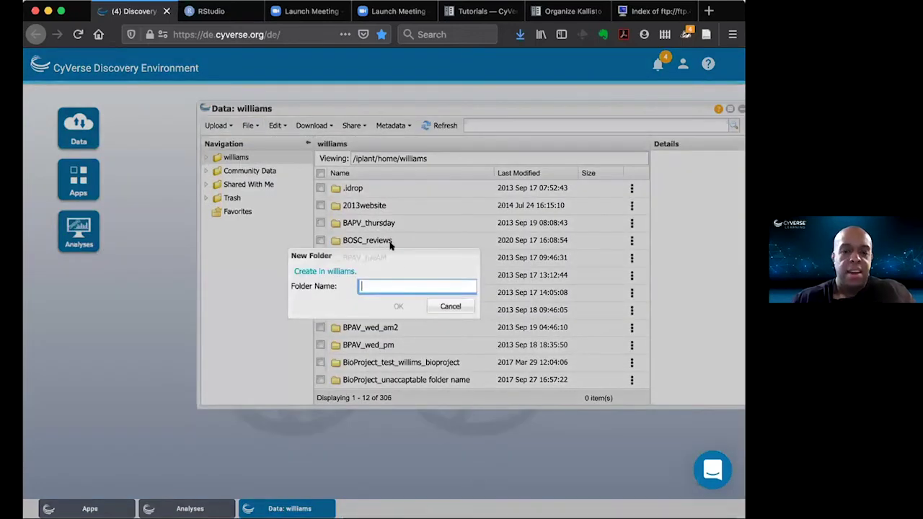
type("transcriptome_test")
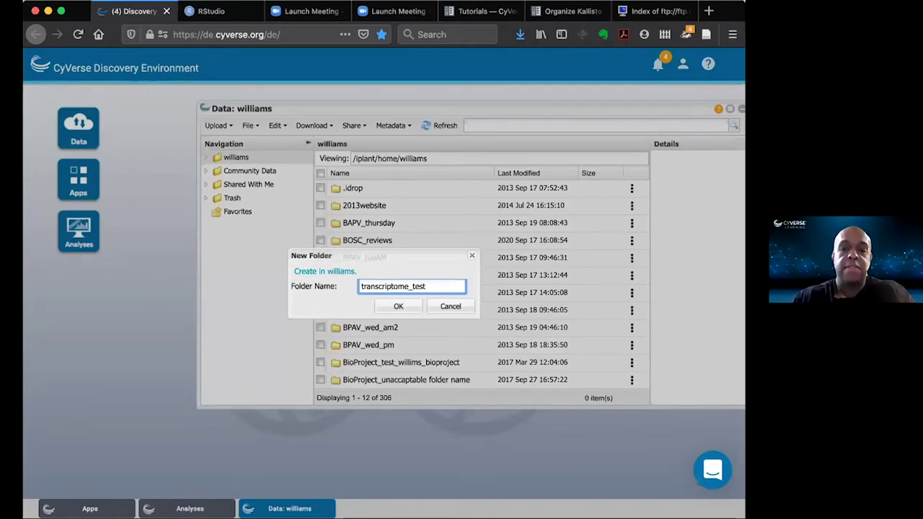
key("Return")
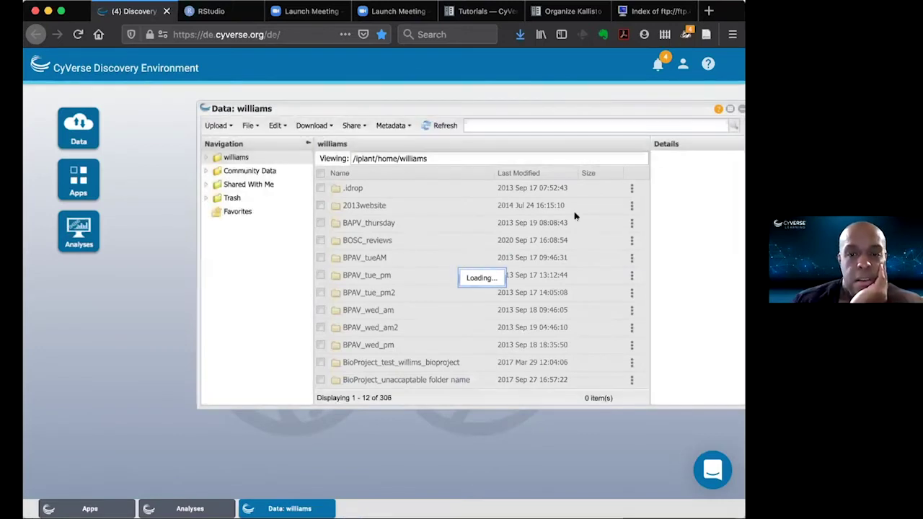
- Import the copied Ensembl cDNA abinitio FTP address into the transcriptome_test folder via Import from URL
scroll(426, 246, "down", 15)
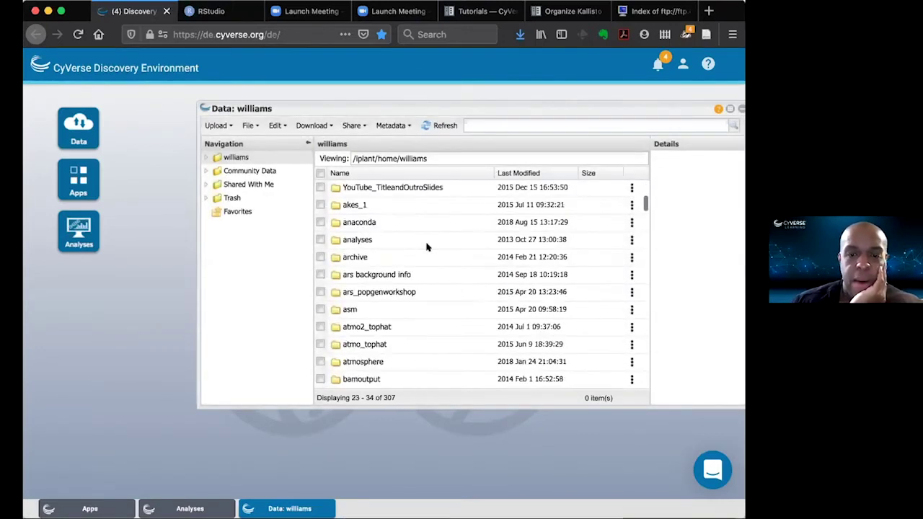
scroll(426, 246, "down", 15)
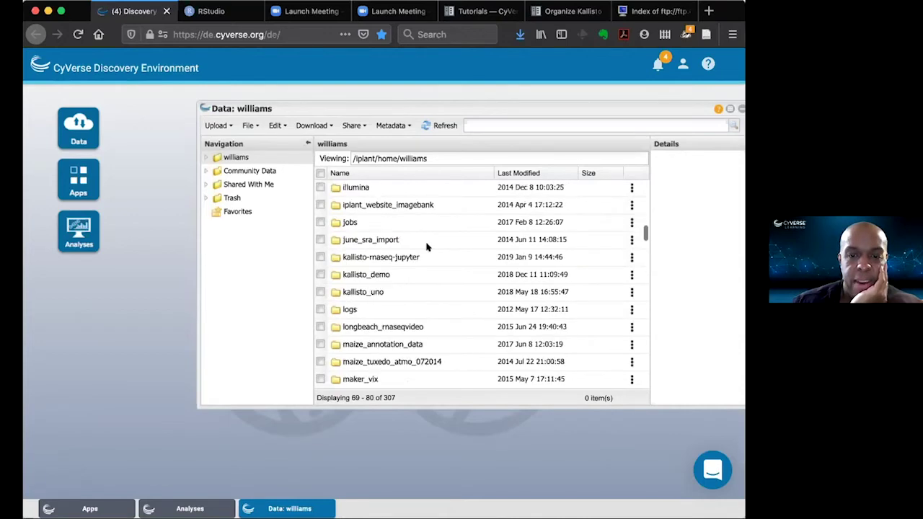
scroll(426, 246, "down", 6)
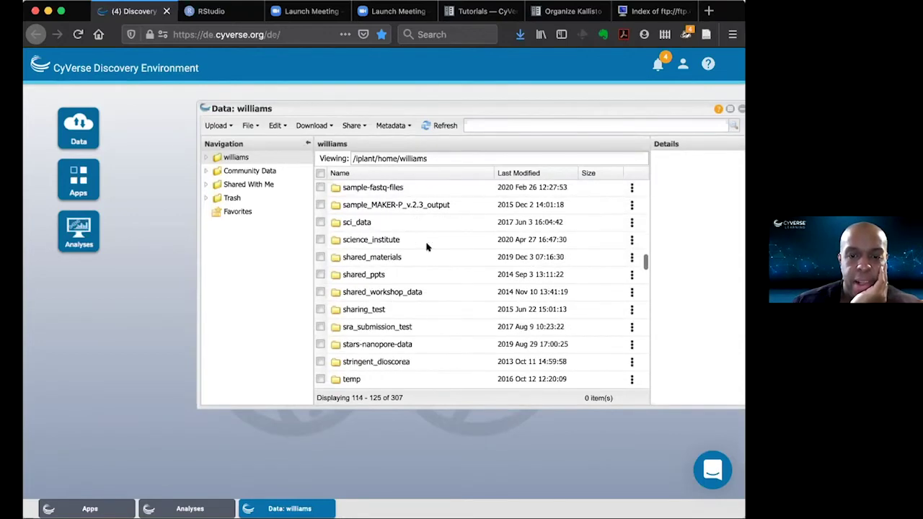
scroll(426, 247, "down", 2)
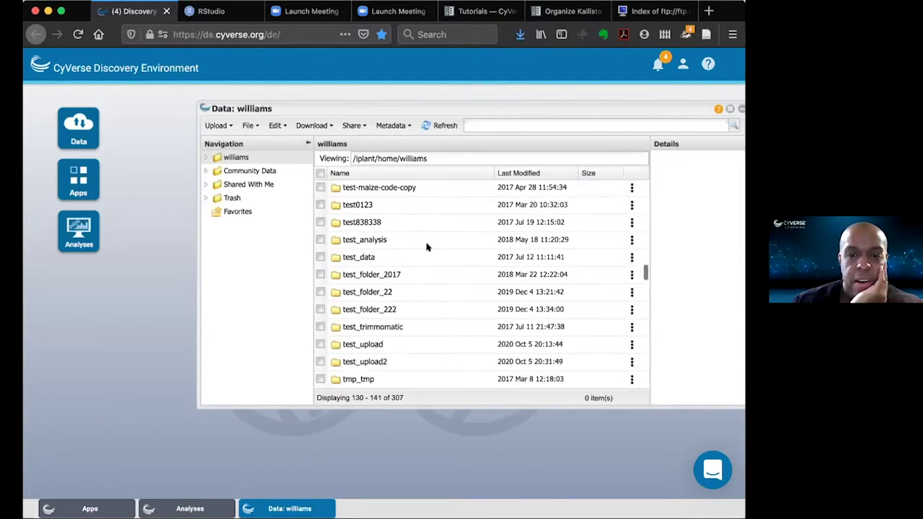
scroll(426, 247, "down", 2)
left_click(390, 290)
left_click(390, 291)
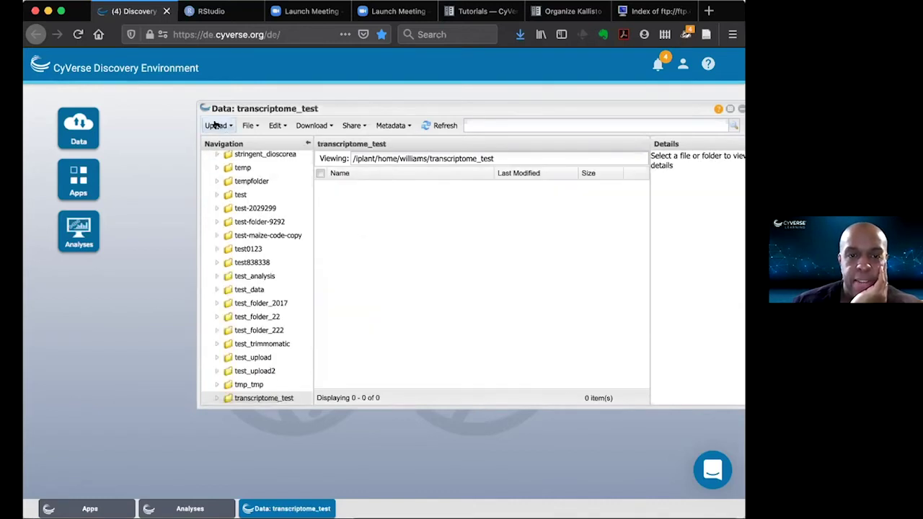
left_click(217, 125)
left_click(232, 174)
left_click(318, 227)
type("ftp://ftp.ensemblgenomes.org/pub/plants/release-49/fasta/arabidopsis_thaliana/cdna/Arabidopsis_thaliana.TAIR10.cdna.abinitio.fa.gz")
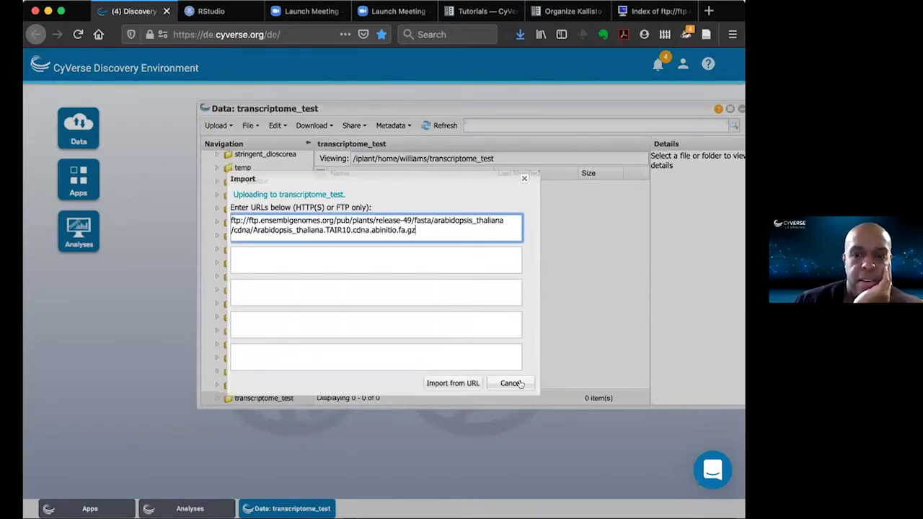
left_click(468, 386)
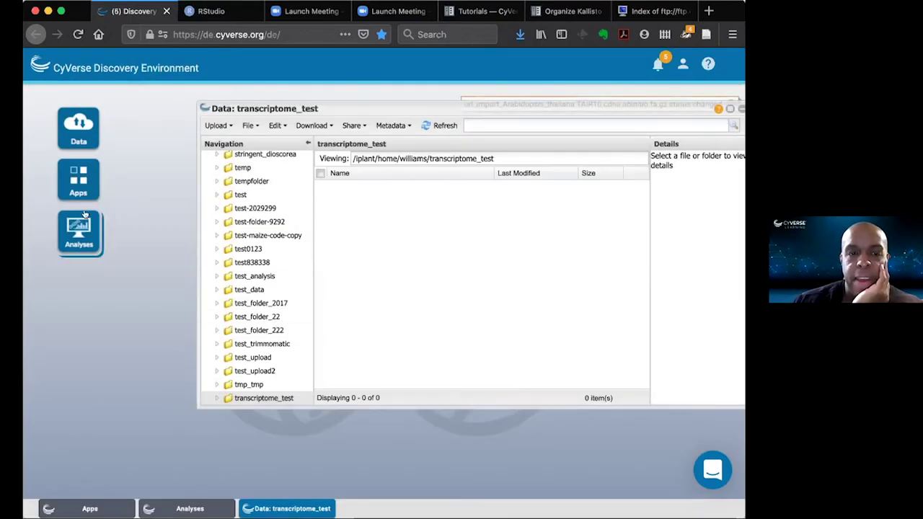
- Open the Apps window, widening it and moving it to the left
left_click(75, 184)
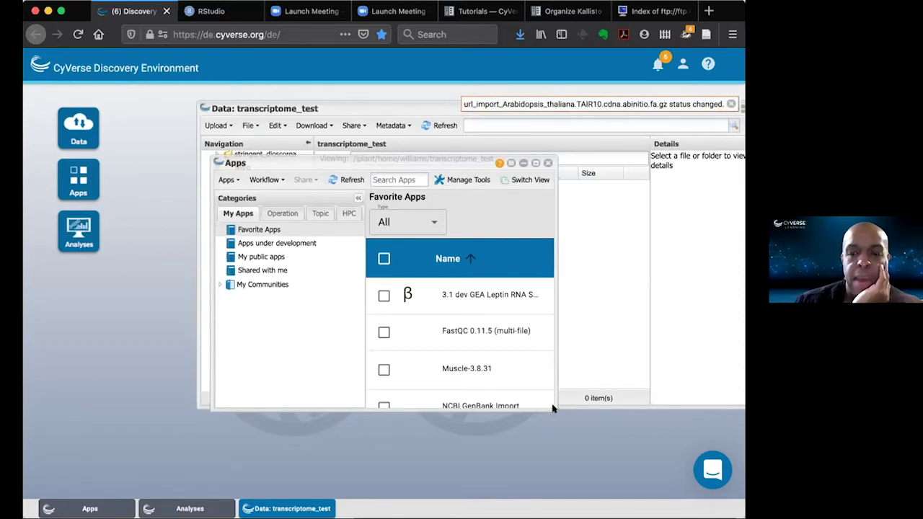
left_click_drag(552, 402, 741, 407)
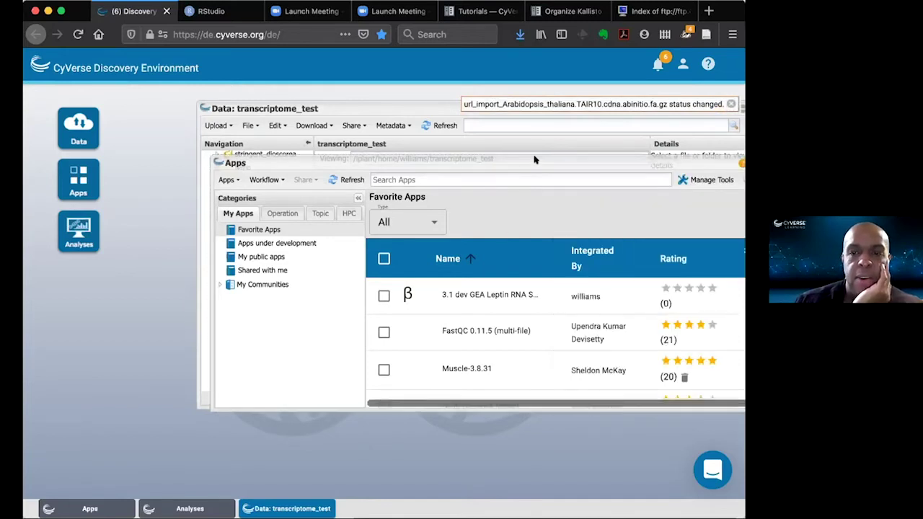
left_click_drag(529, 161, 346, 162)
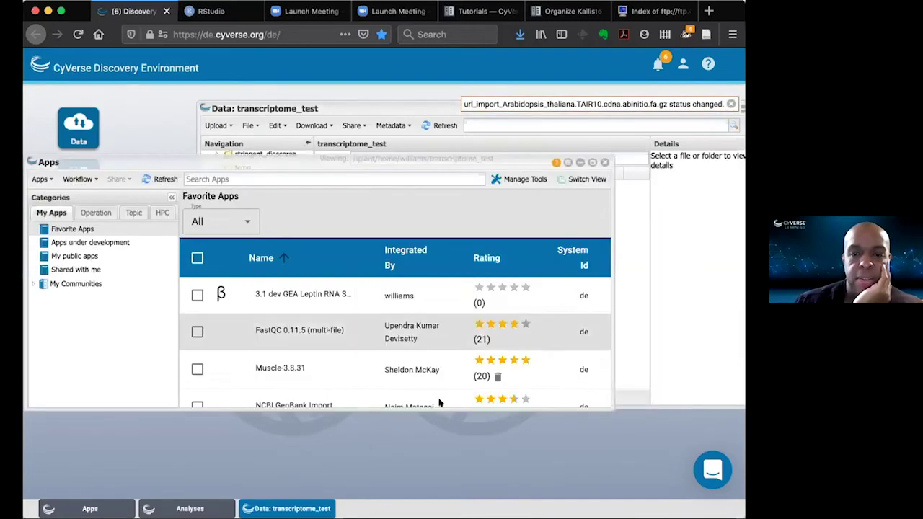
left_click_drag(436, 408, 439, 470)
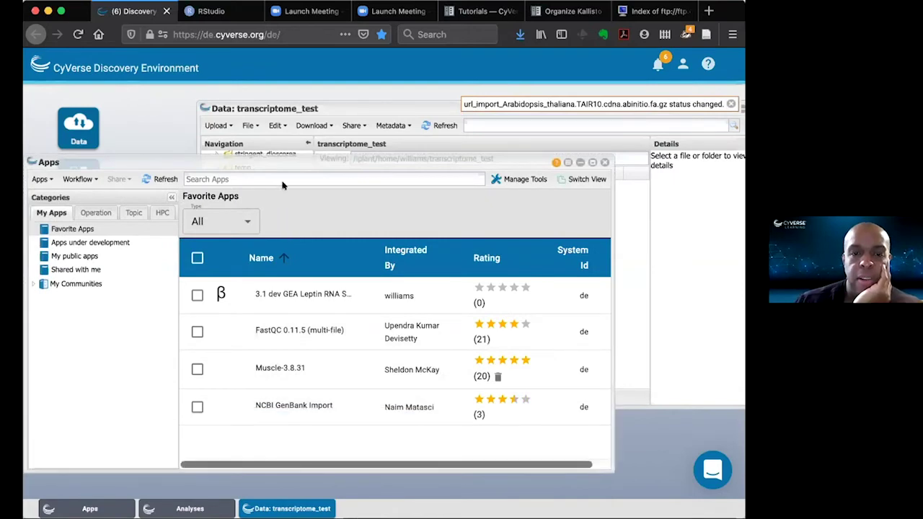
left_click(285, 175)
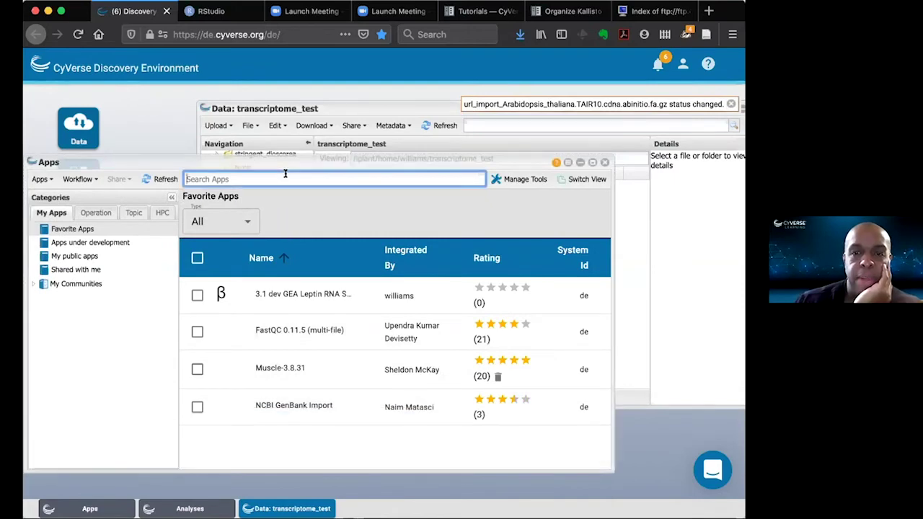
- Close the transcriptome_test data window and briefly check the RStudio tab
left_click(439, 107)
left_click_drag(439, 106, 309, 130)
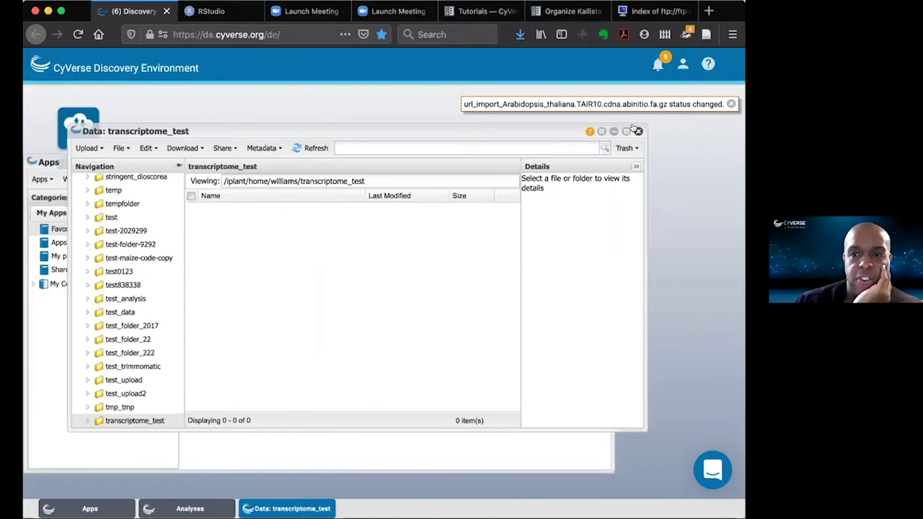
left_click(638, 131)
left_click_drag(505, 151, 575, 150)
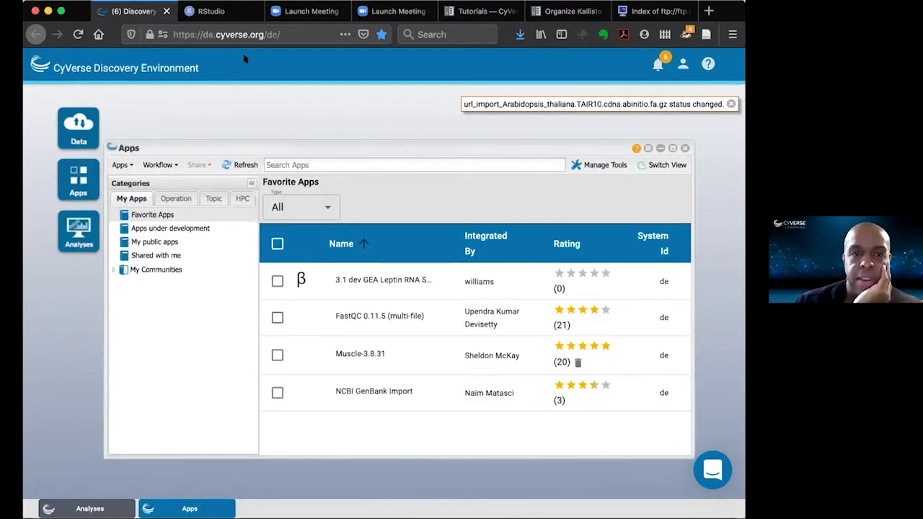
left_click(216, 9)
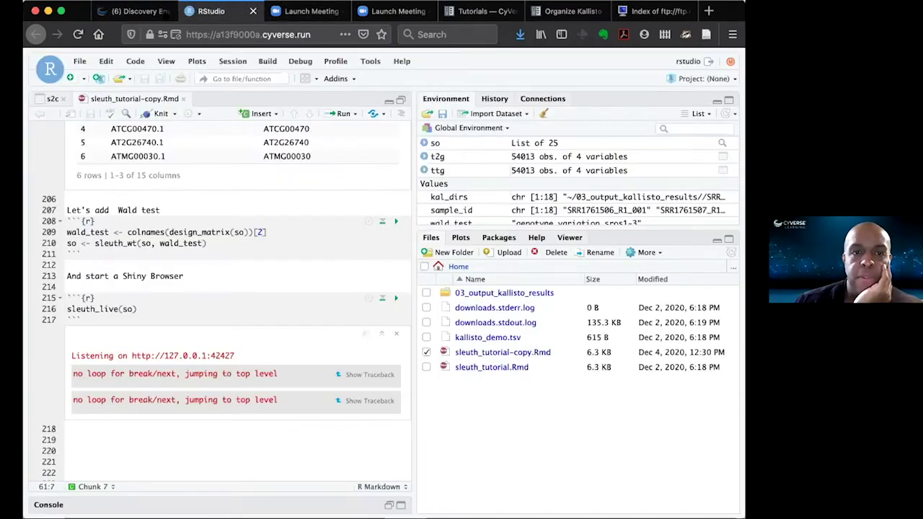
left_click(163, 12)
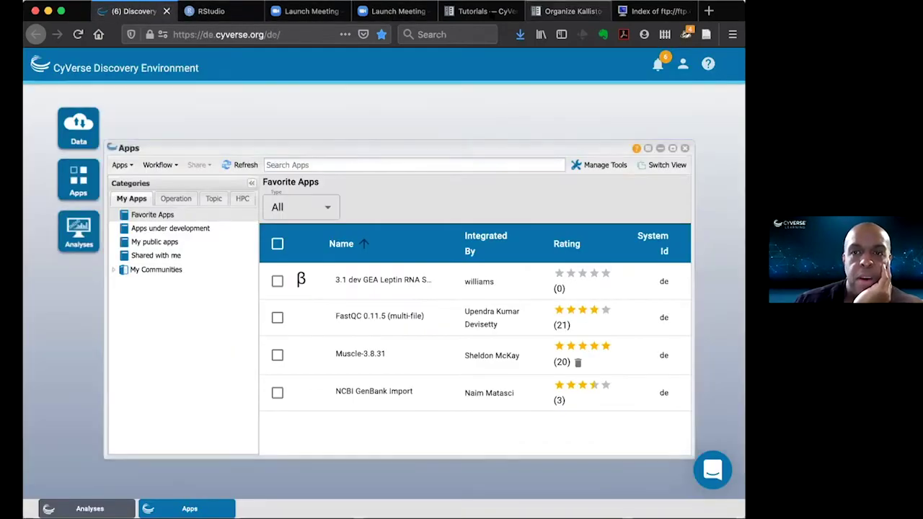
- Go to the Build Kallisto Transcriptome Index page and quick-launch its Kallisto v.0.43.1 app
left_click(491, 12)
left_click(568, 11)
scroll(354, 419, "down", 5)
scroll(354, 419, "down", 5)
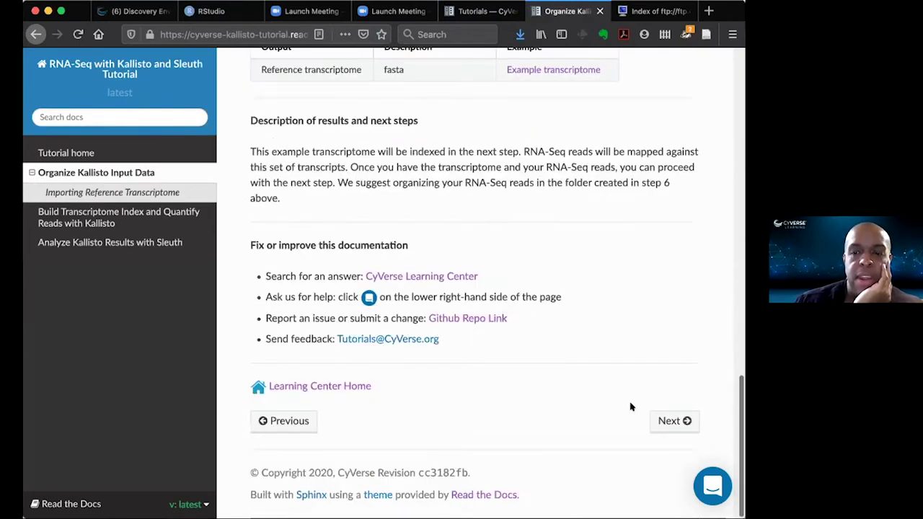
left_click(662, 421)
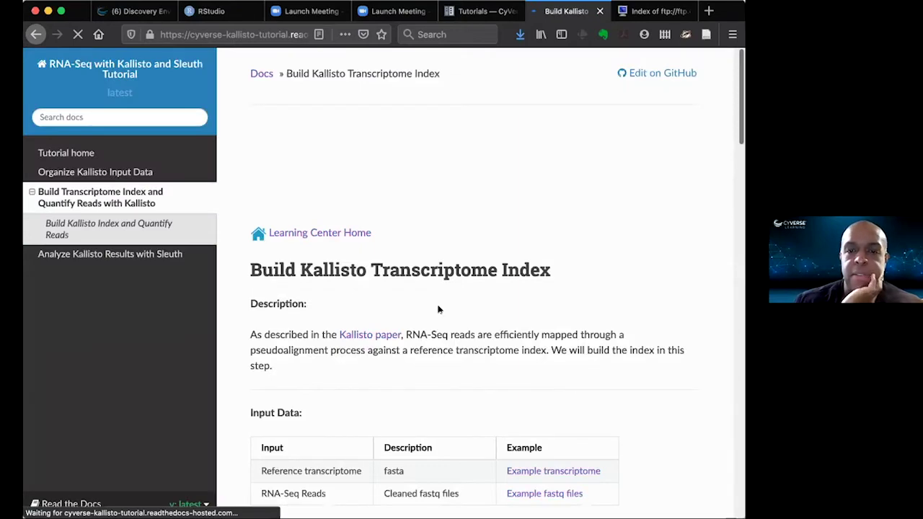
scroll(437, 309, "down", 1)
scroll(437, 308, "down", 5)
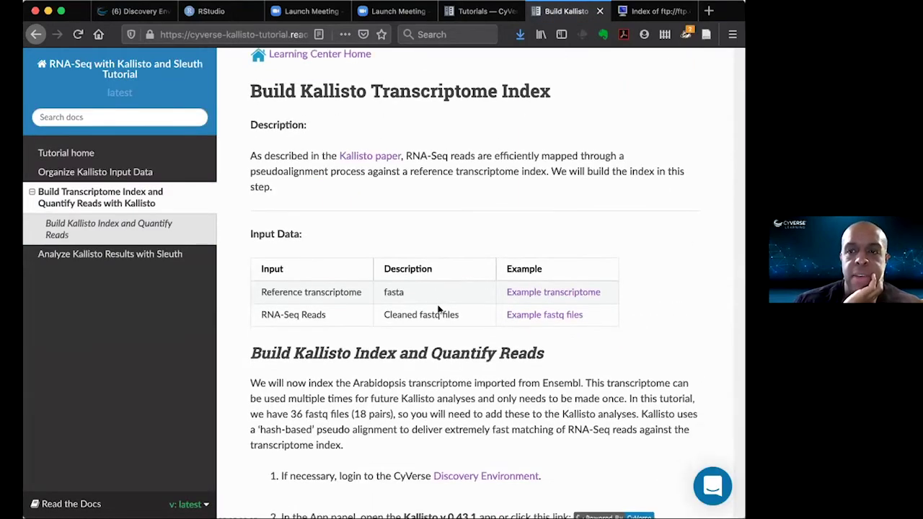
scroll(468, 306, "down", 9)
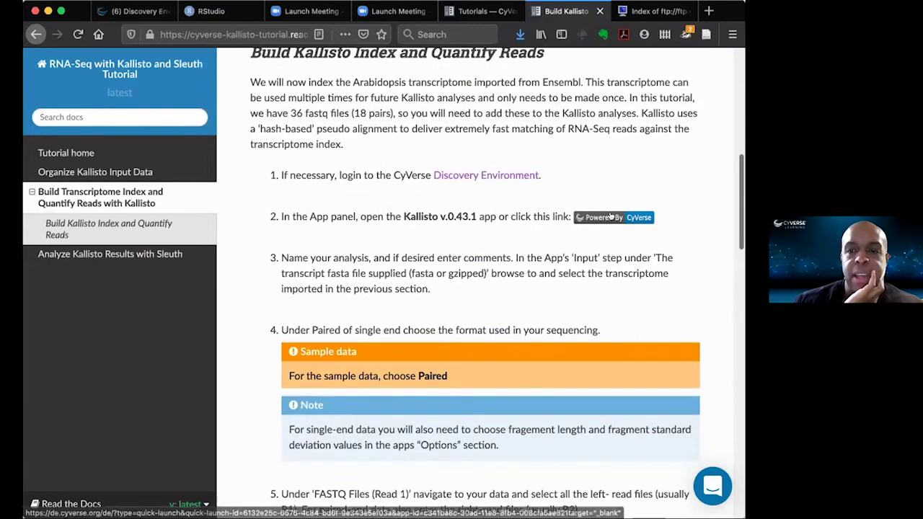
left_click(610, 217)
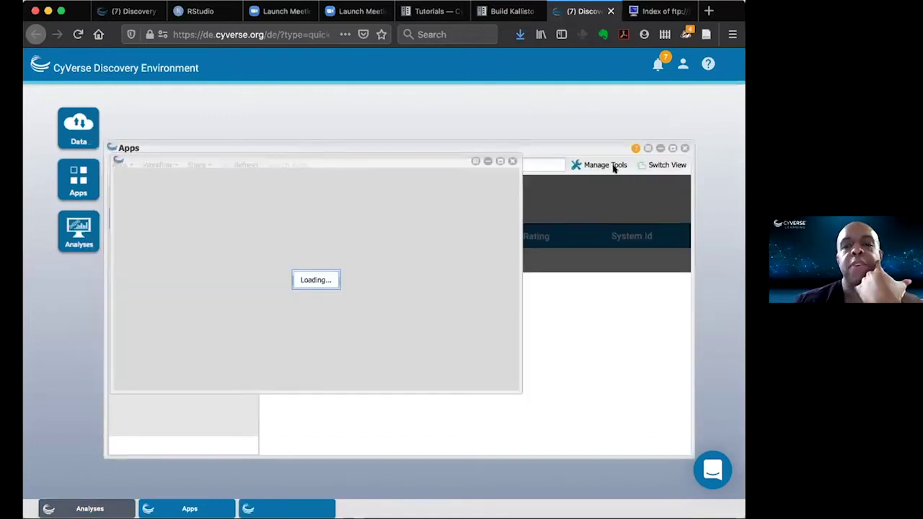
- Add the comment 'Webinar demo of' to the Kallisto analysis
left_click(660, 147)
left_click_drag(420, 160, 454, 151)
left_click(246, 225)
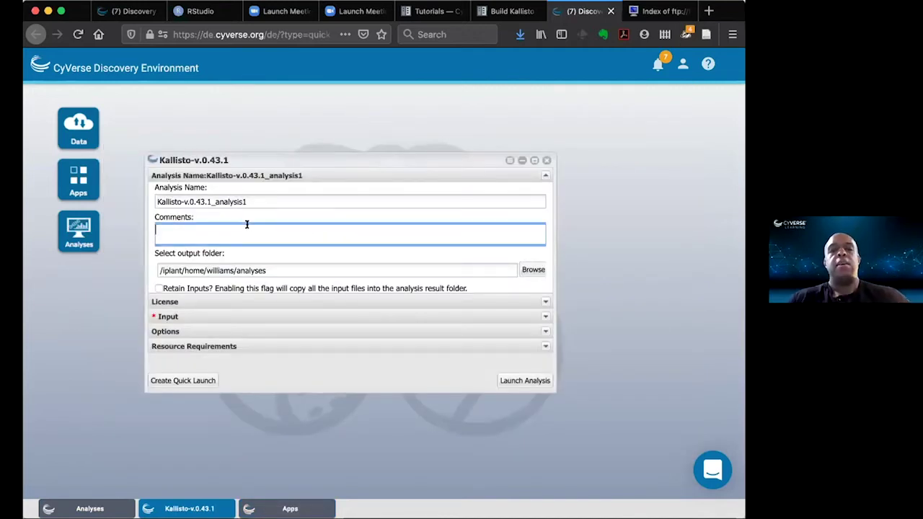
type("Web")
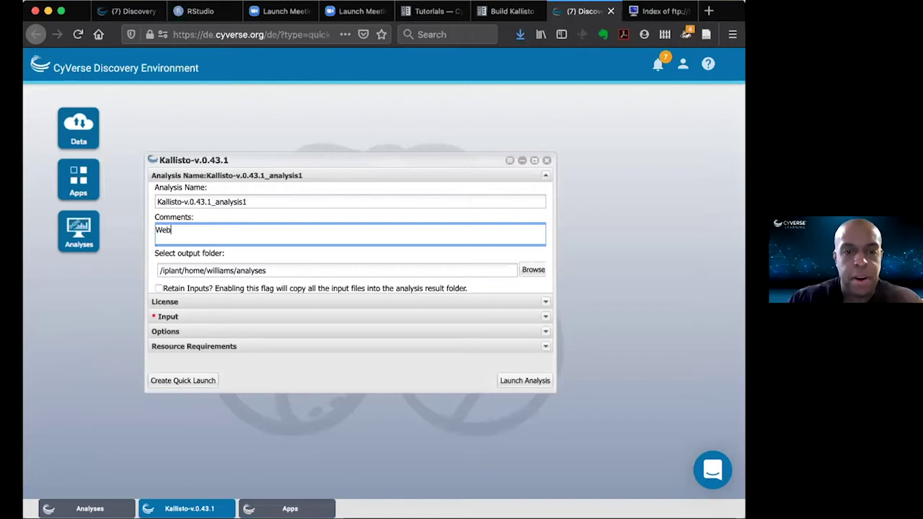
type("inar demo of Kallisto")
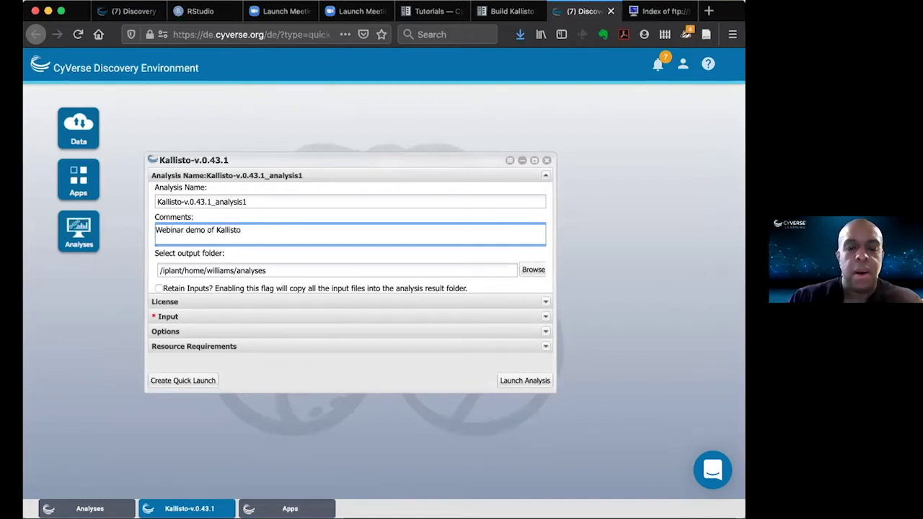
- Set the transcript fasta to Arabidopsis_thaliana.TAIR10.36.cdna.all.fa from 01_input_transcriptome
left_click(231, 317)
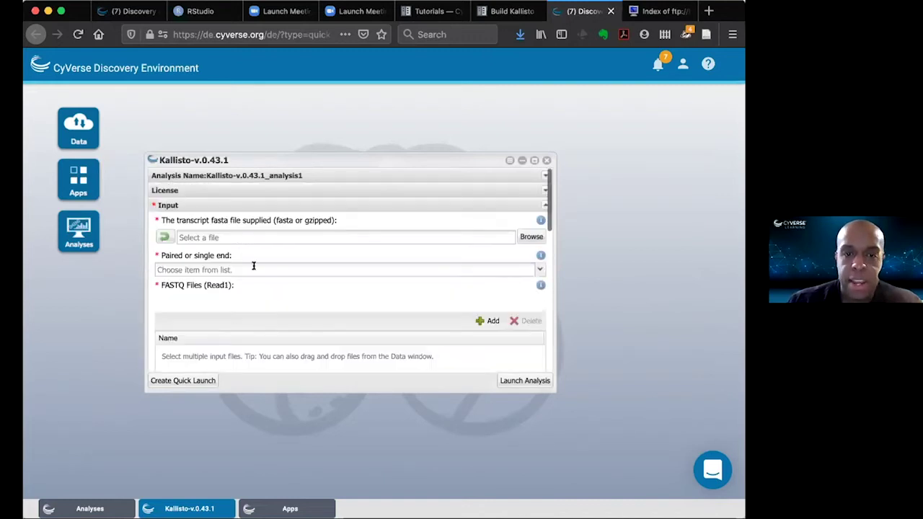
left_click(530, 237)
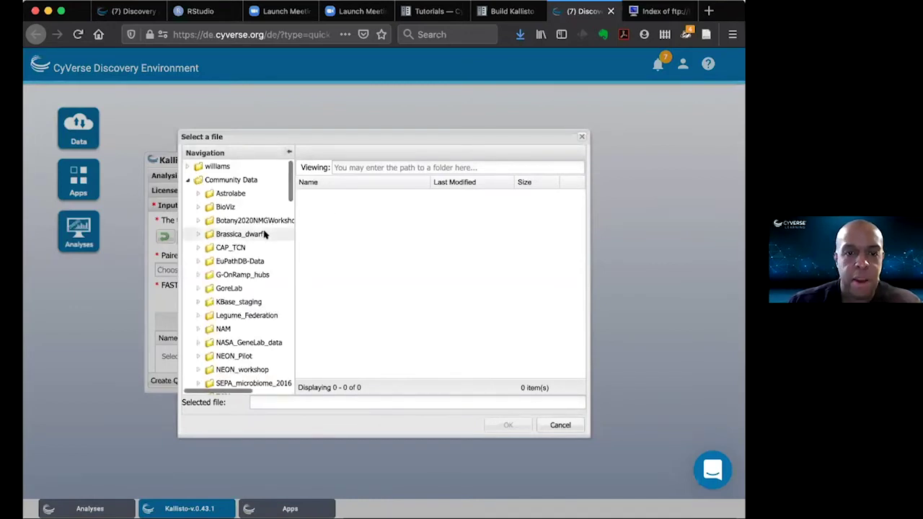
scroll(264, 234, "down", 5)
scroll(263, 234, "down", 8)
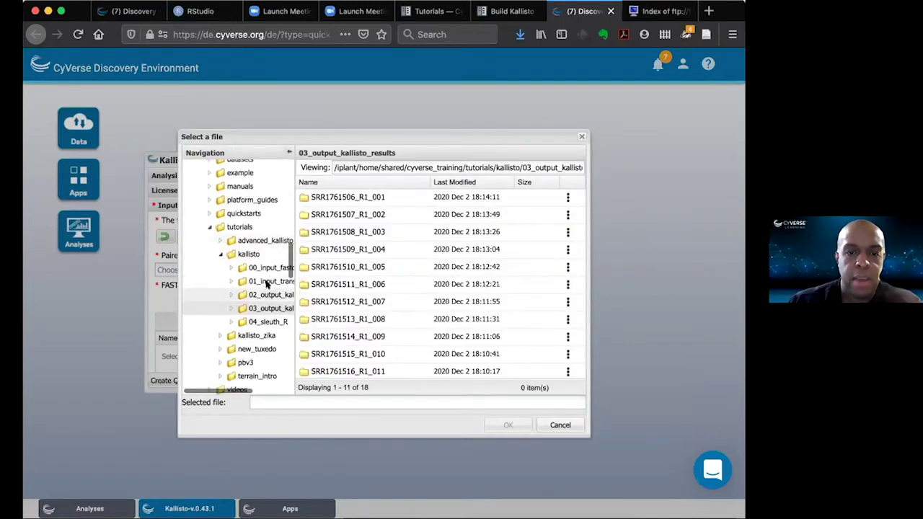
left_click(268, 281)
left_click(357, 196)
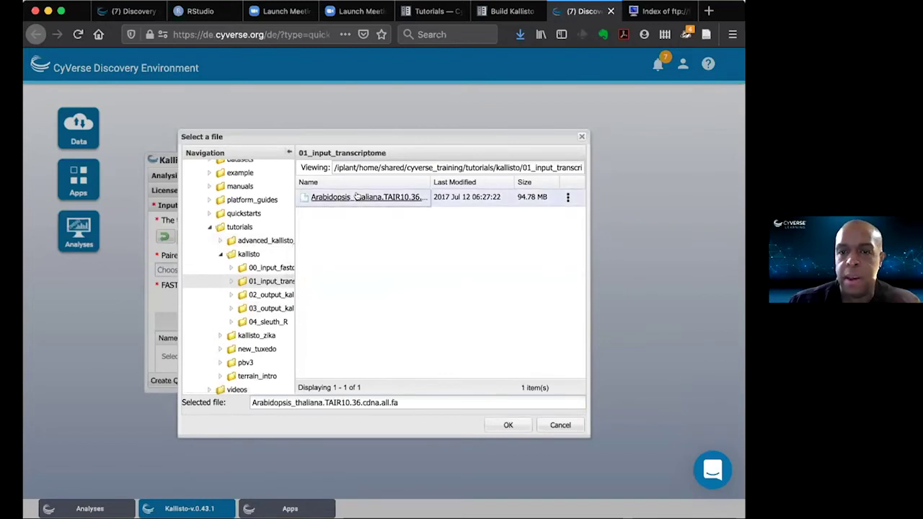
left_click(509, 426)
scroll(376, 355, "down", 1)
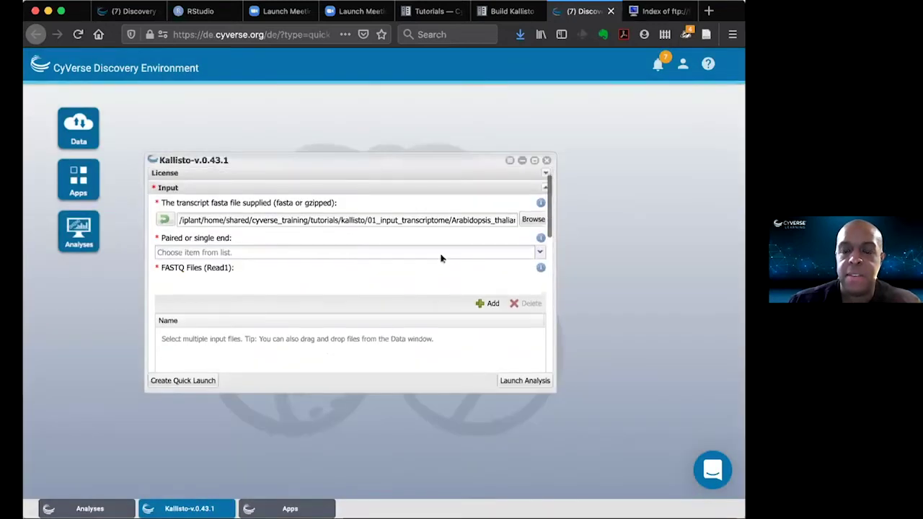
- Set the Kallisto reads type to paired-end
left_click(538, 252)
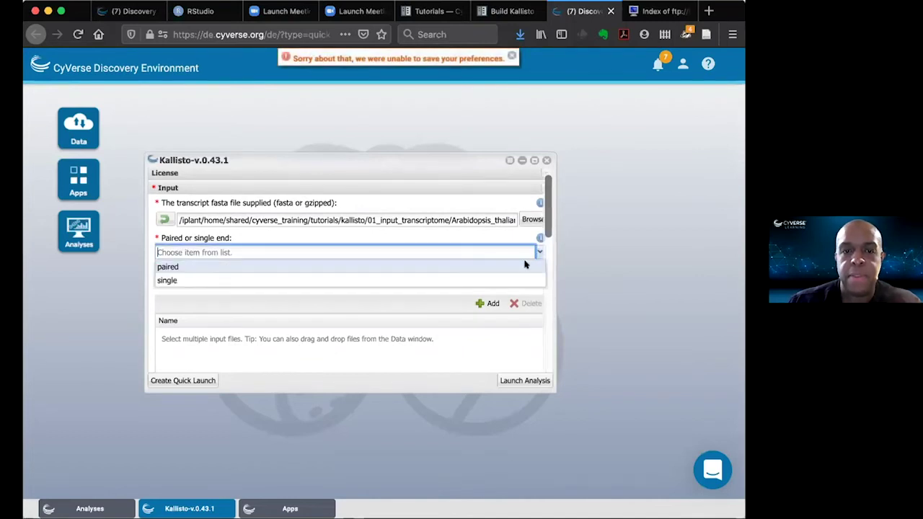
left_click(514, 266)
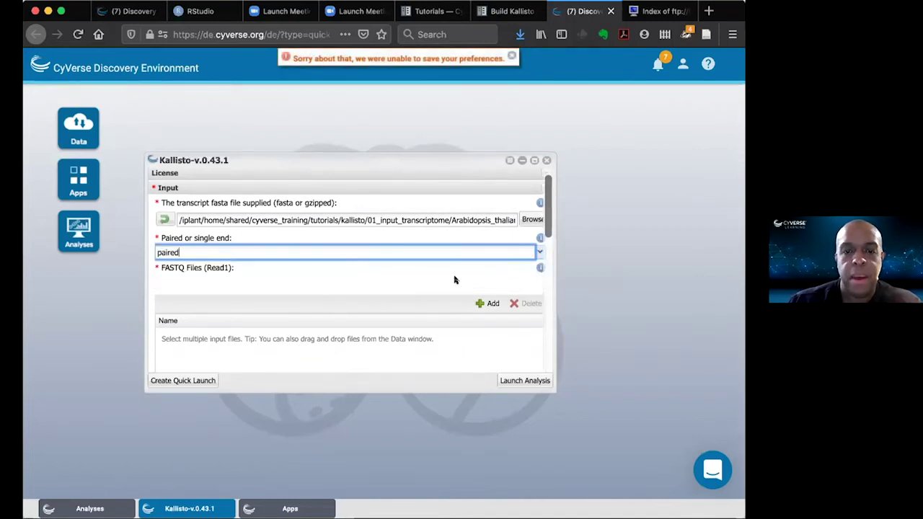
scroll(454, 279, "down", 3)
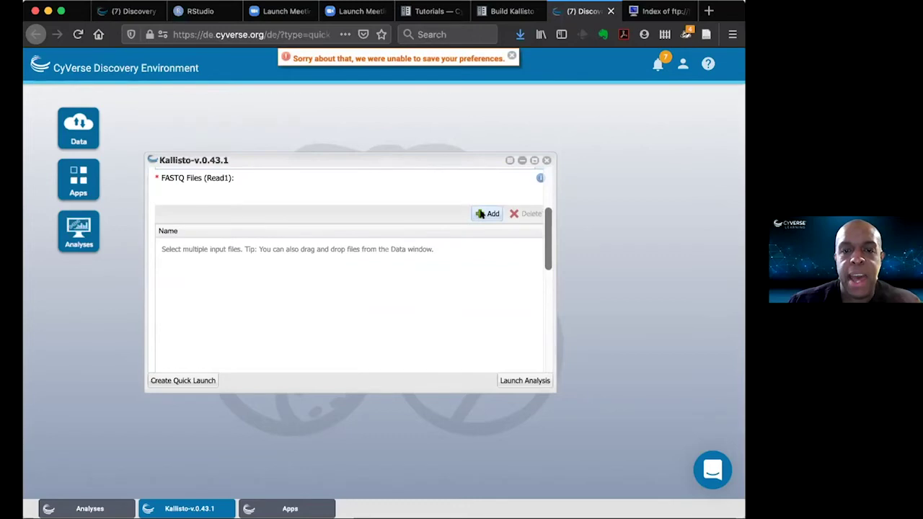
- Add SRR1761506_R1_001 through SRR1761509_R1_004 from 00_input_fastq_trimmed as the Read1 files
left_click(482, 214)
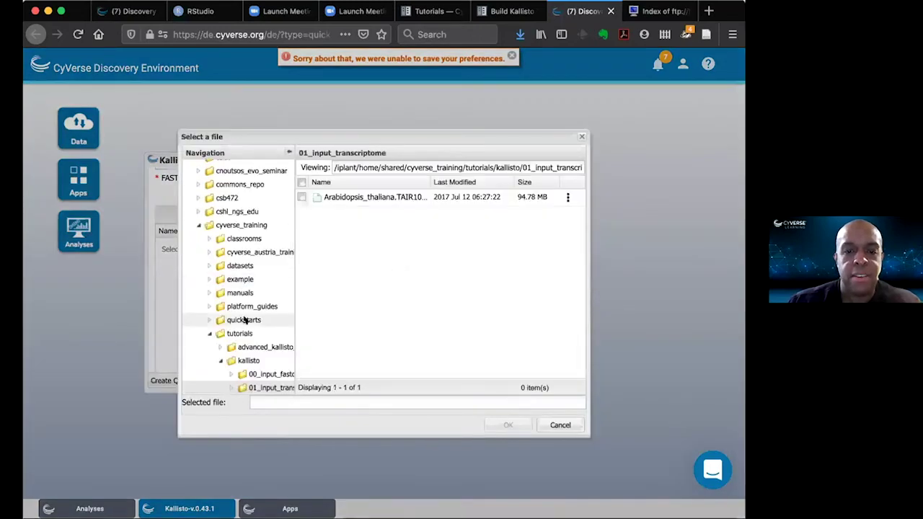
scroll(245, 319, "down", 3)
left_click(237, 323)
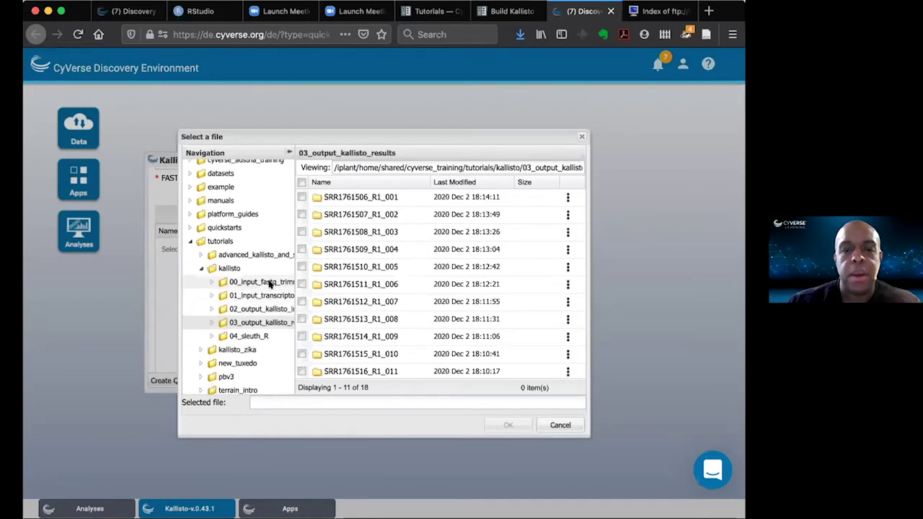
left_click(270, 285)
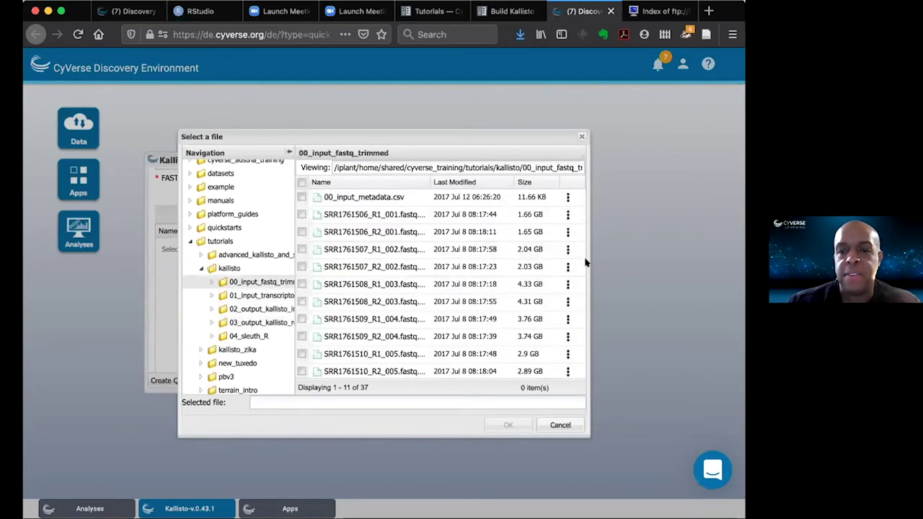
left_click_drag(587, 255, 709, 259)
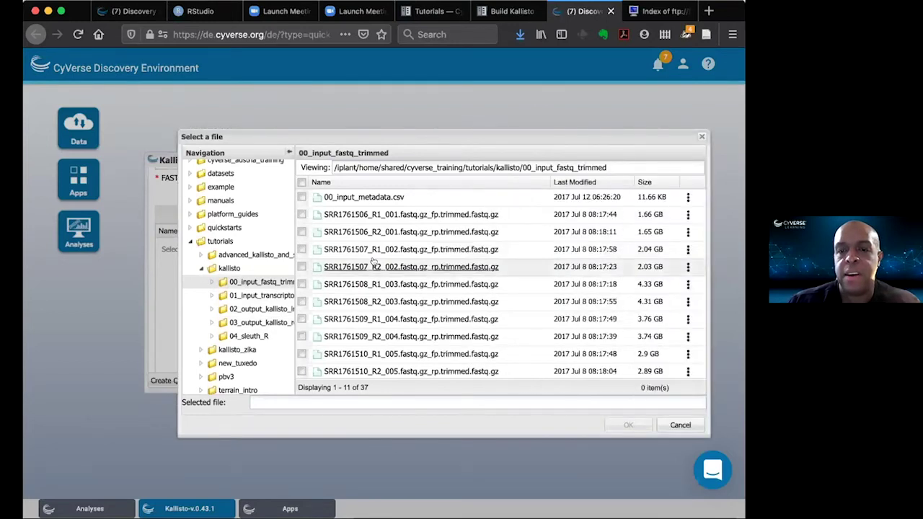
scroll(346, 259, "down", 2)
scroll(325, 238, "up", 2)
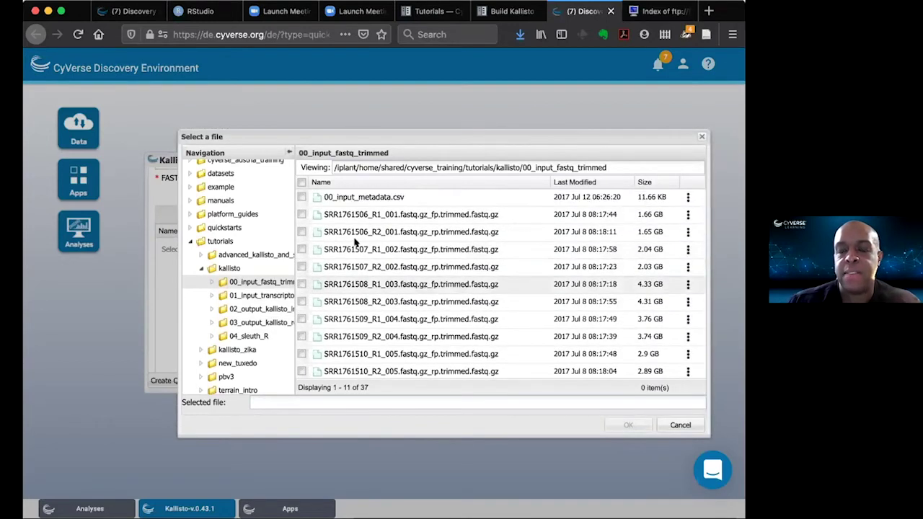
left_click(301, 214)
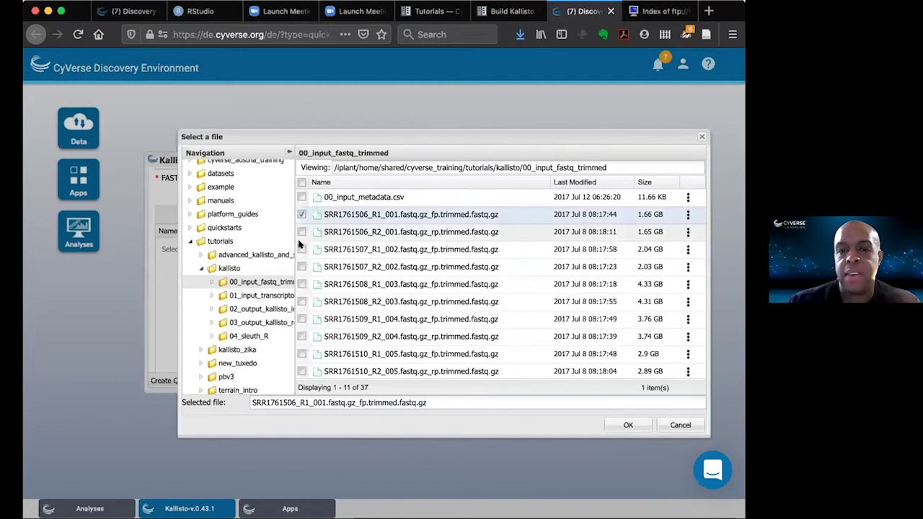
left_click(302, 249)
left_click(301, 284)
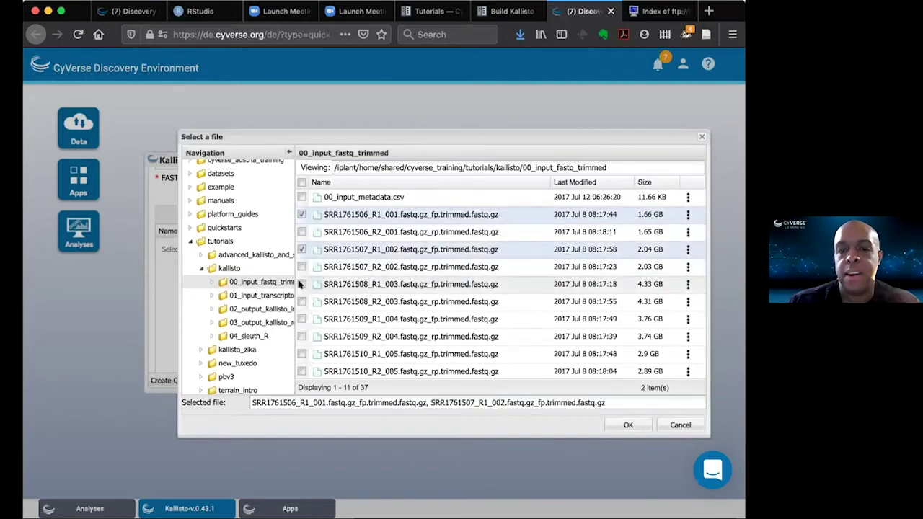
left_click(301, 319)
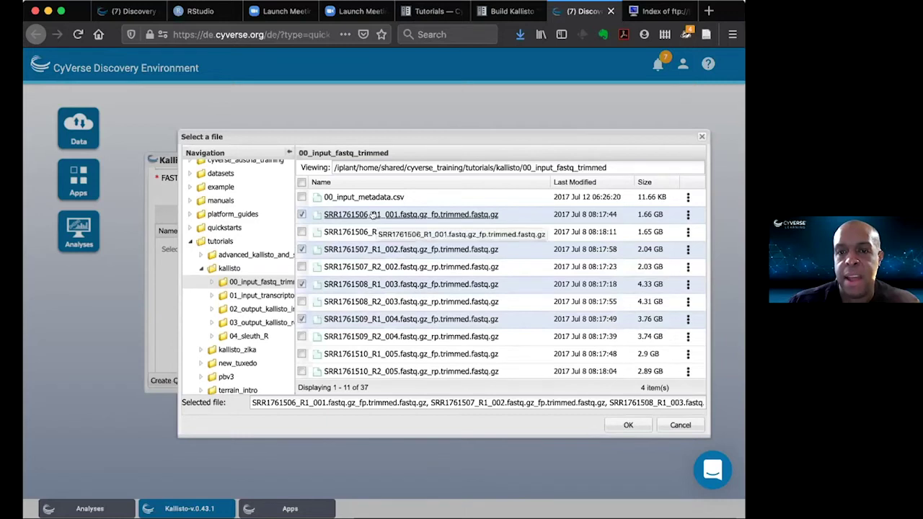
left_click(628, 425)
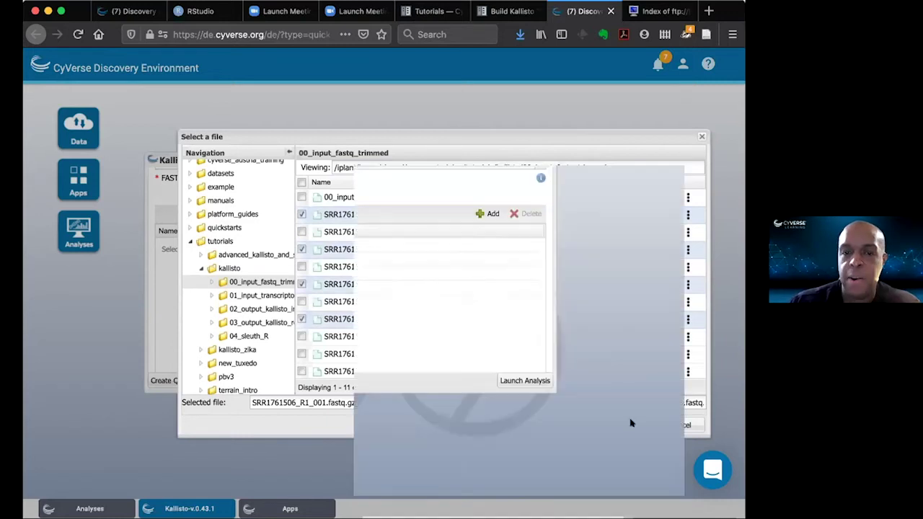
scroll(437, 309, "down", 5)
scroll(416, 258, "down", 2)
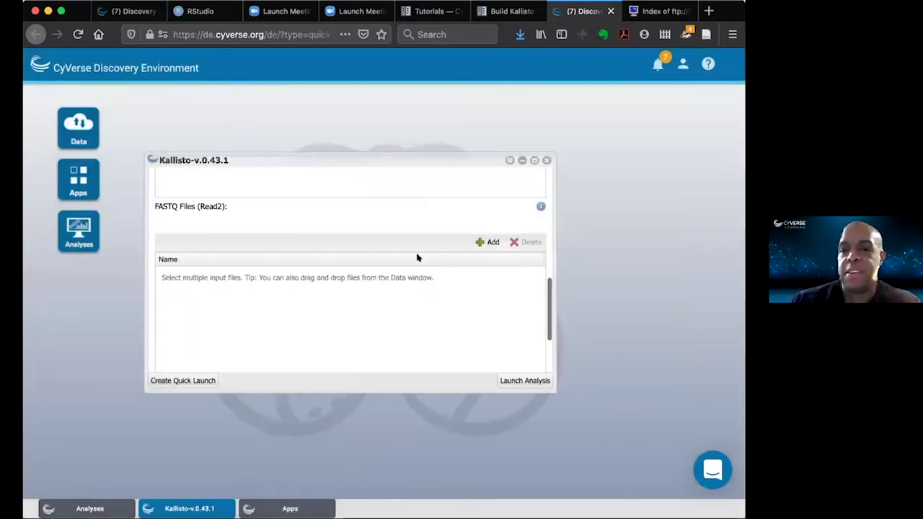
- Expand the Kallisto Options section to view the bootstrap sample settings
scroll(417, 258, "down", 2)
scroll(417, 259, "down", 2)
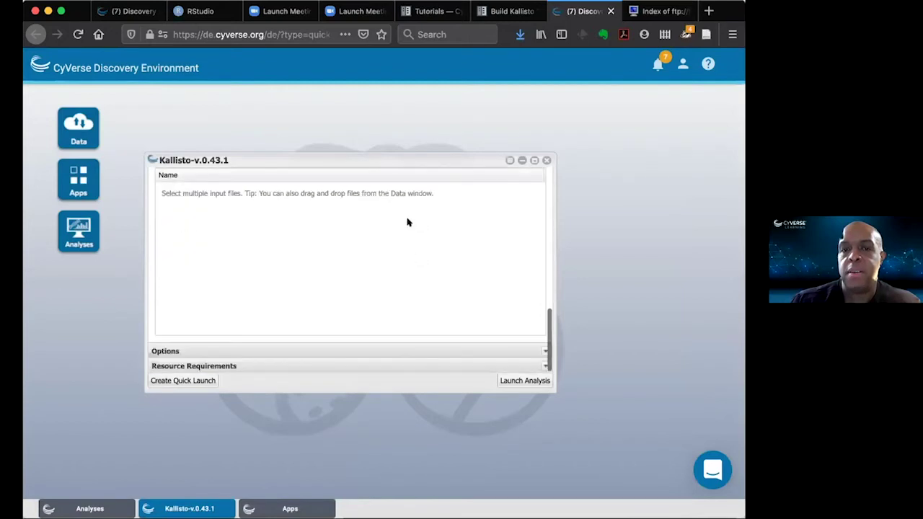
scroll(407, 222, "up", 2)
scroll(407, 222, "down", 2)
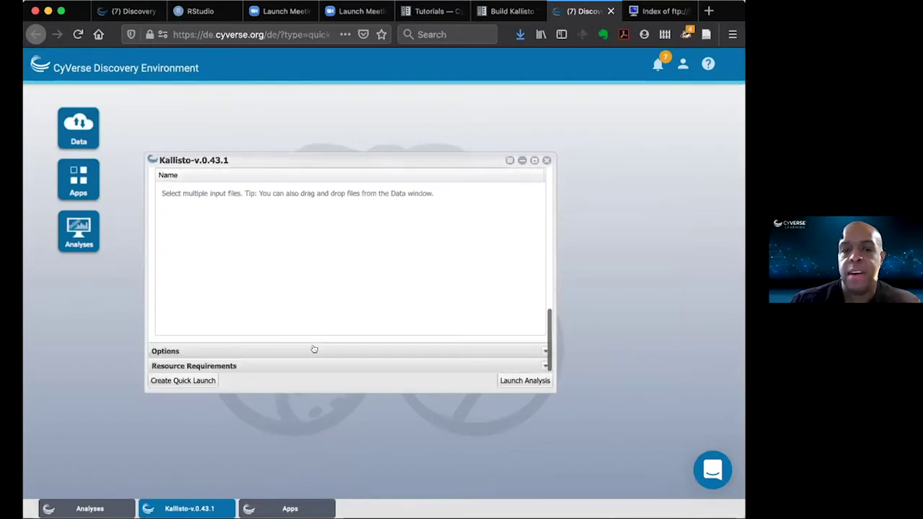
left_click(318, 351)
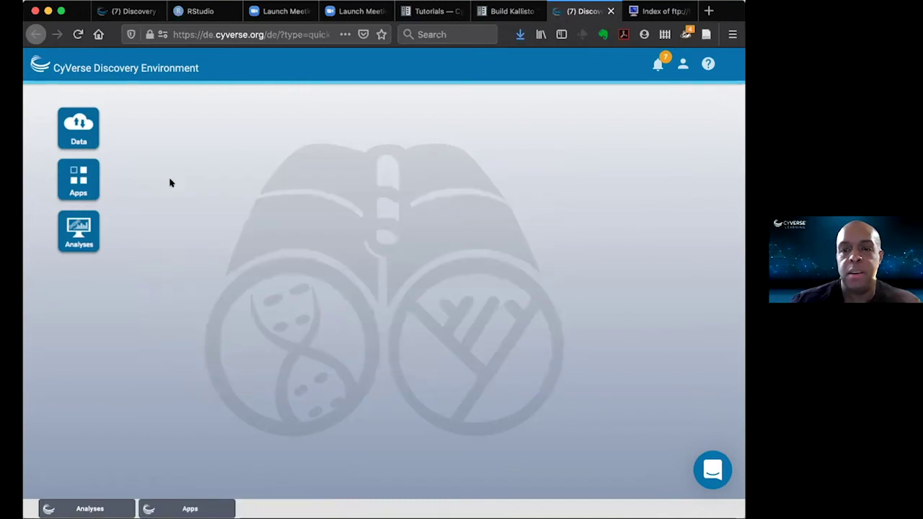
- From the Analyses list, go to the Kallisto-v.0.43.1_analysis1 output folder
left_click(83, 235)
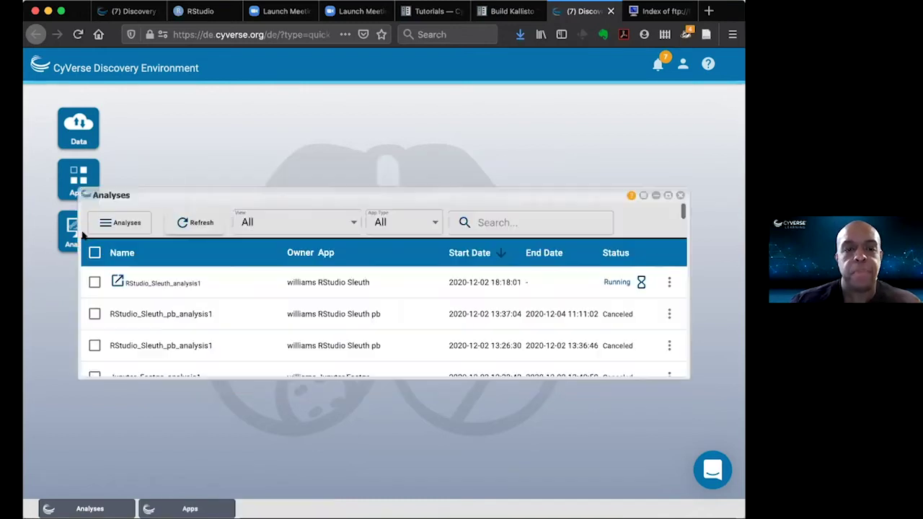
scroll(83, 235, "down", 2)
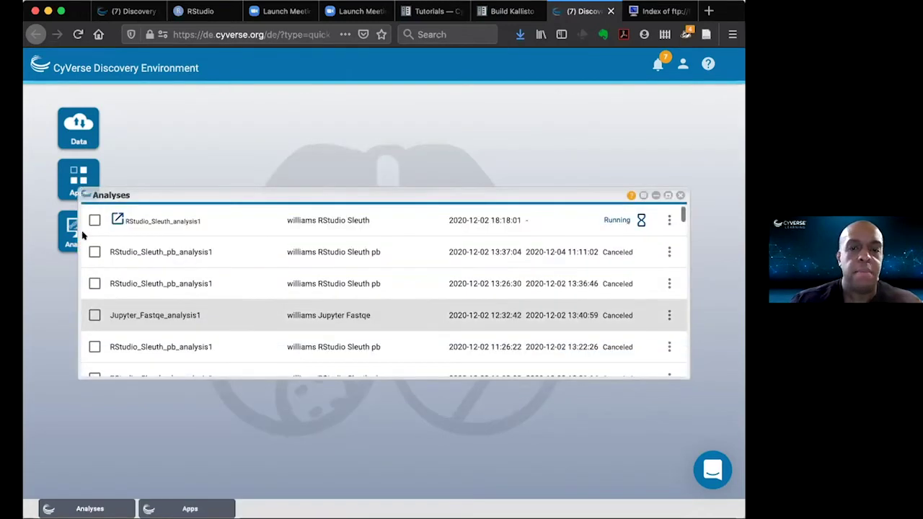
scroll(166, 250, "down", 1)
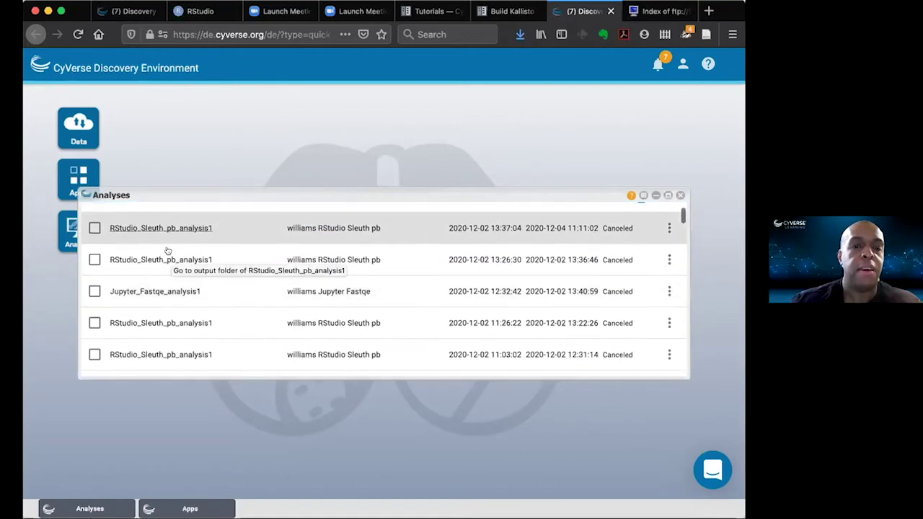
scroll(167, 251, "down", 2)
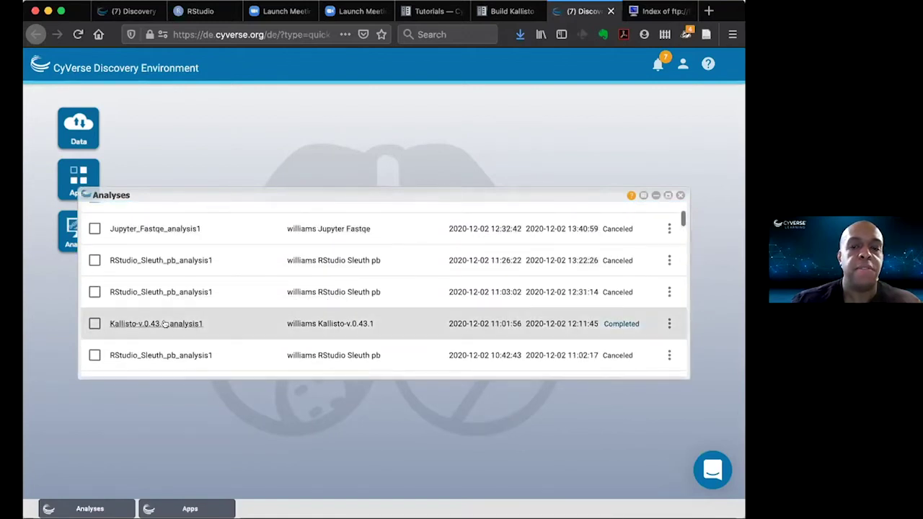
left_click(165, 324)
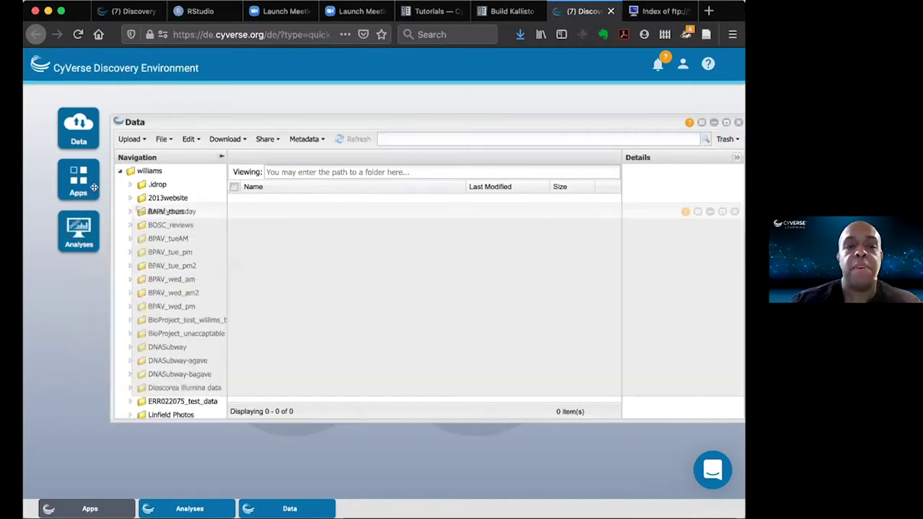
- Bring back the analyses list, move it lower, and bring the data browser to the front
left_click(76, 231)
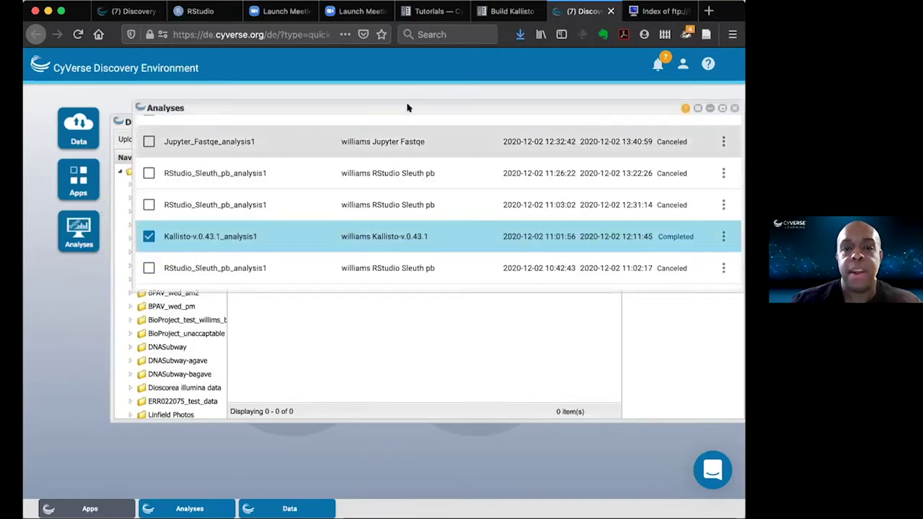
left_click_drag(408, 107, 315, 304)
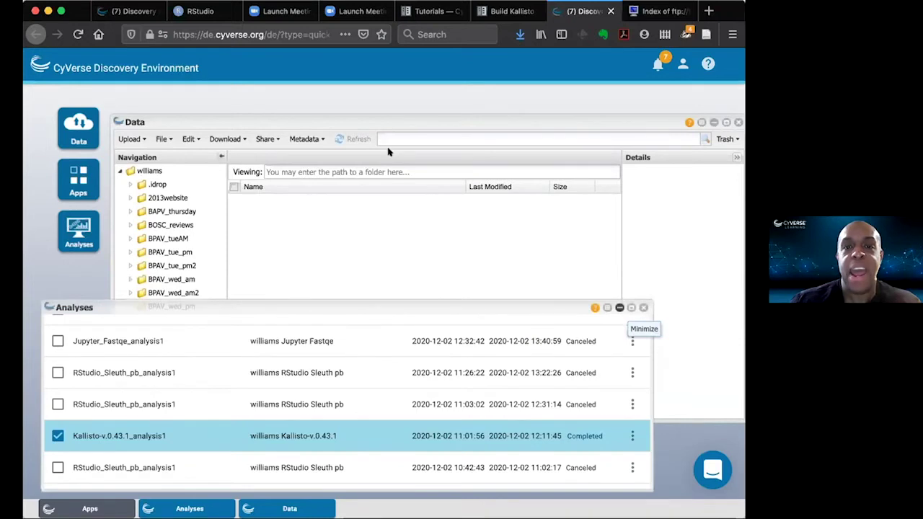
left_click(351, 119)
scroll(154, 322, "down", 3)
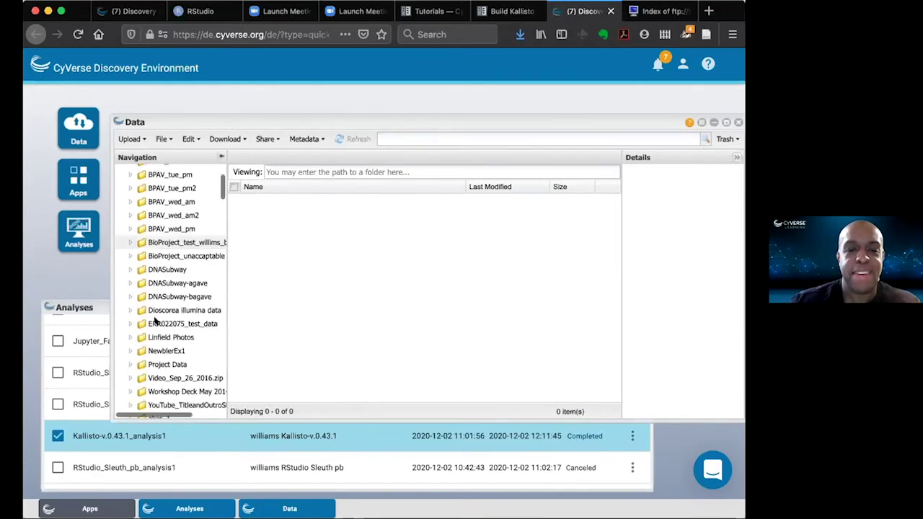
scroll(154, 321, "up", 3)
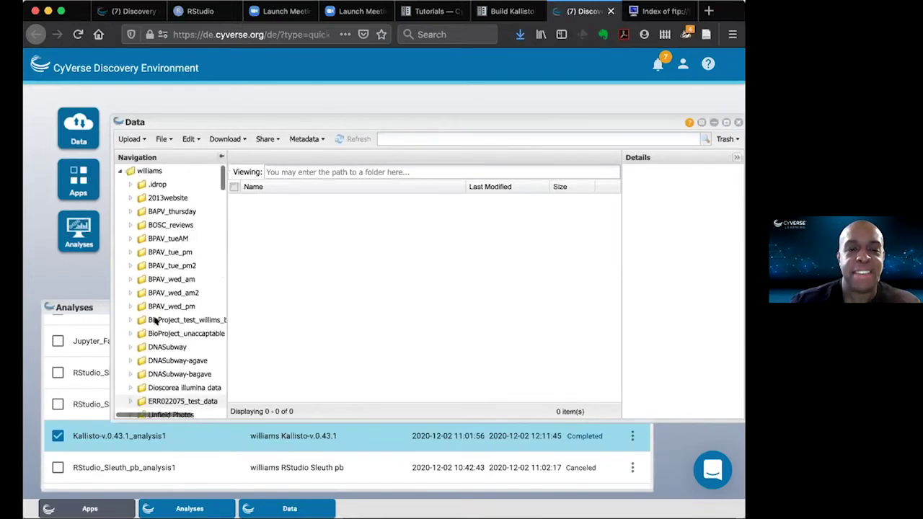
- Browse Community Data through cyverse_training and tutorials into the kallisto tutorial folder
left_click(120, 171)
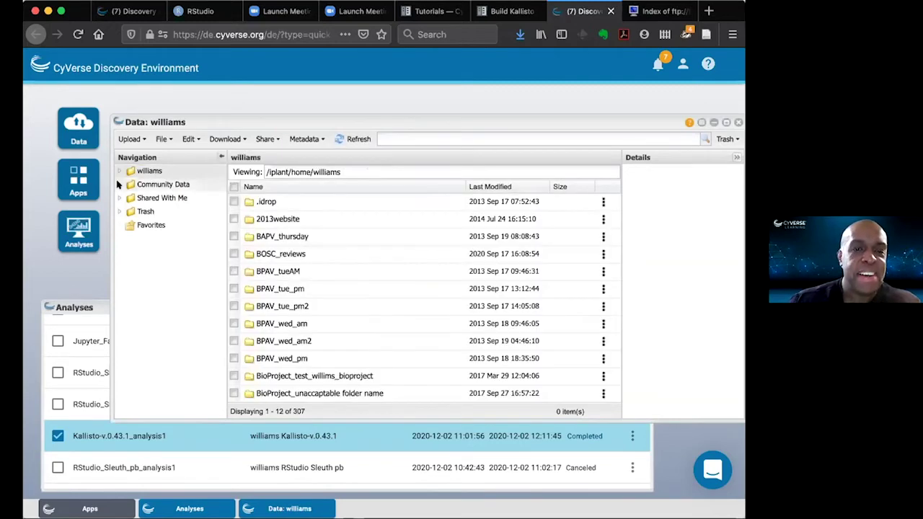
left_click(120, 184)
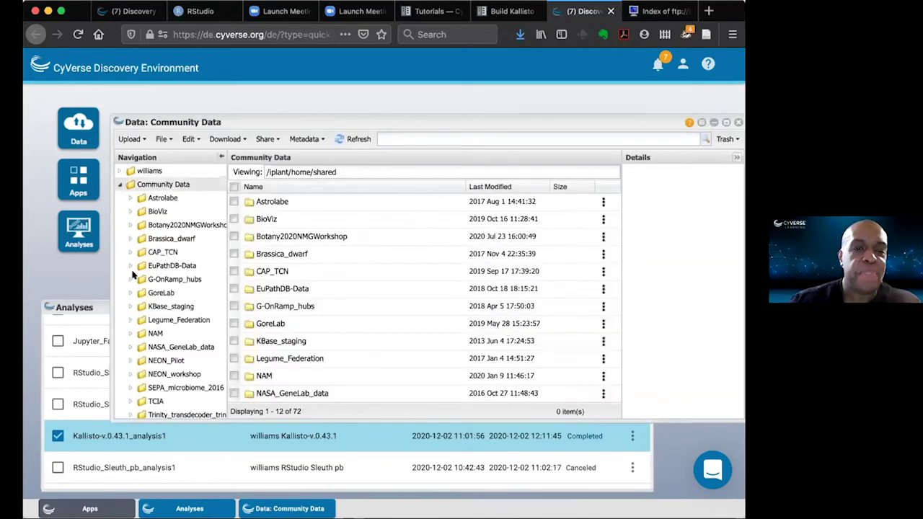
scroll(133, 273, "down", 5)
scroll(133, 274, "up", 3)
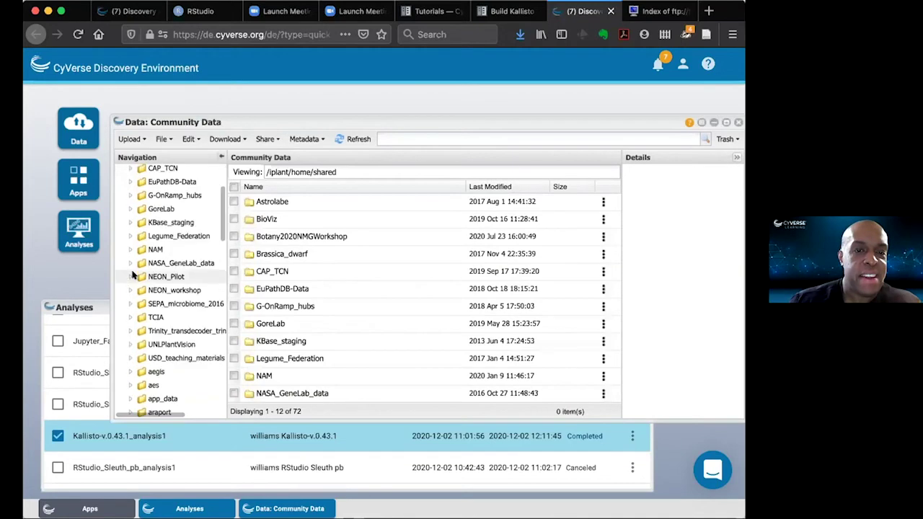
scroll(133, 274, "down", 5)
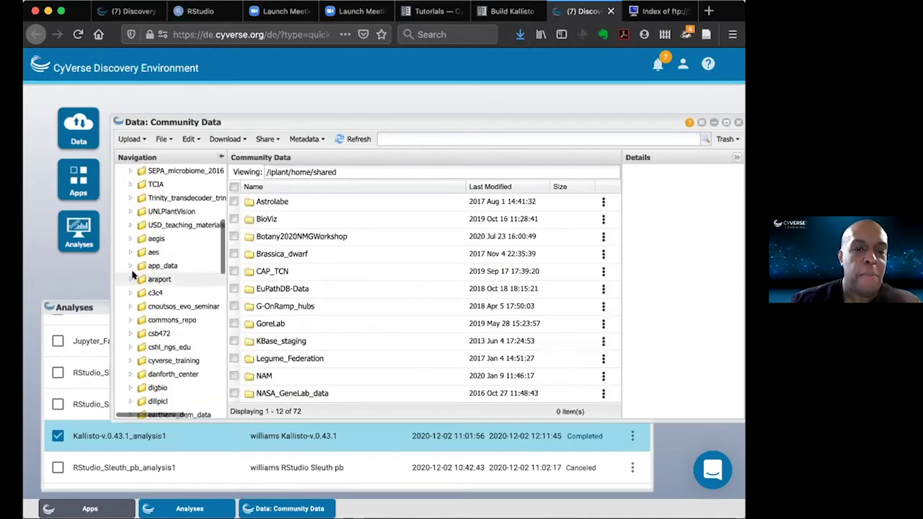
left_click(131, 360)
scroll(144, 325, "down", 5)
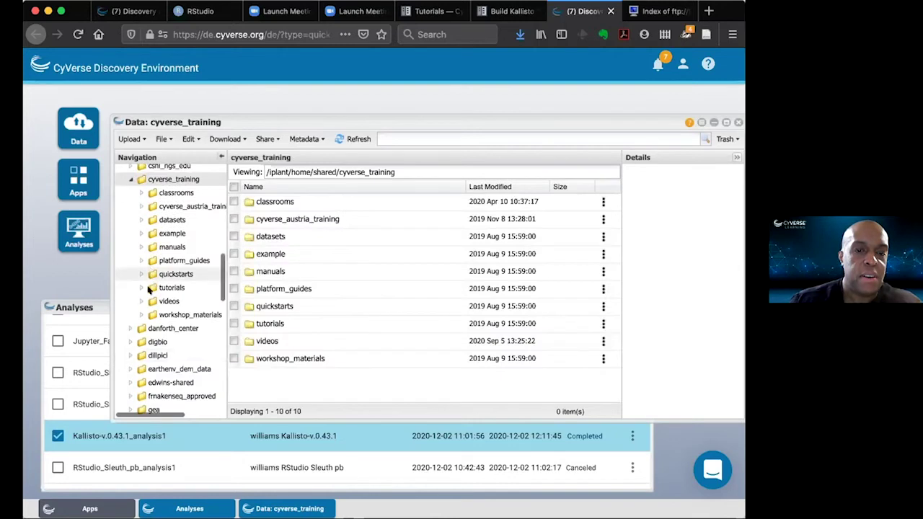
left_click(171, 288)
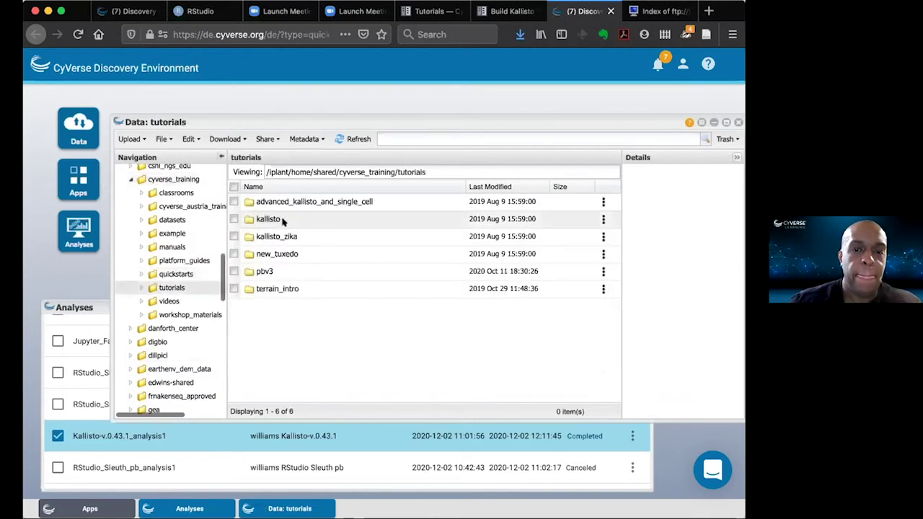
double_click(268, 220)
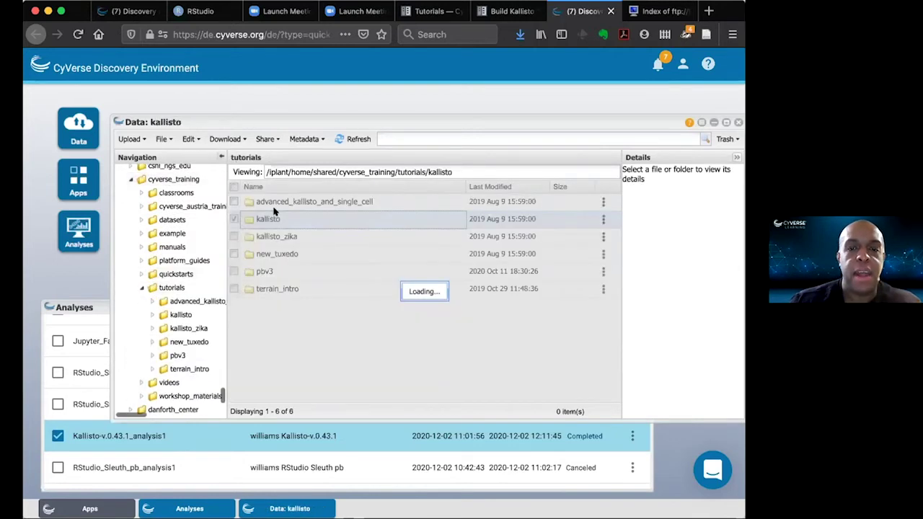
double_click(288, 202)
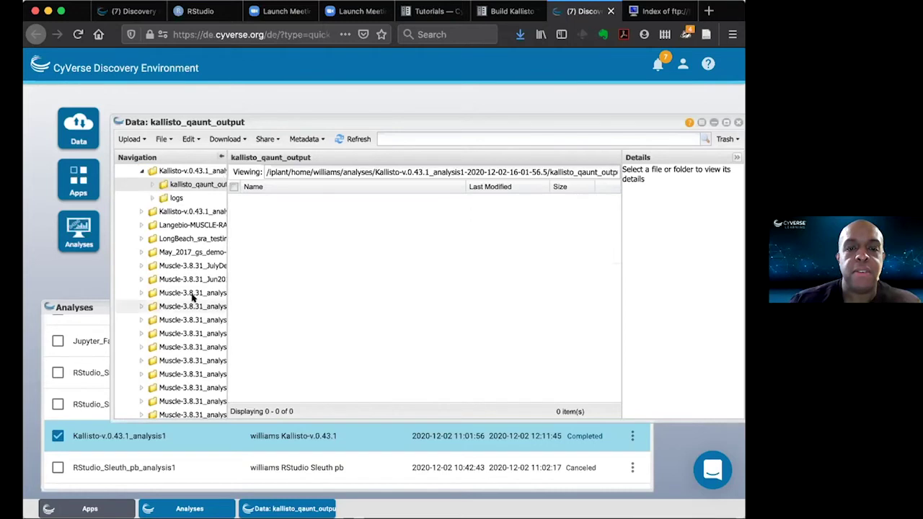
scroll(193, 298, "down", 3)
scroll(193, 298, "right", 2)
scroll(193, 298, "right", 1)
scroll(191, 295, "left", 3)
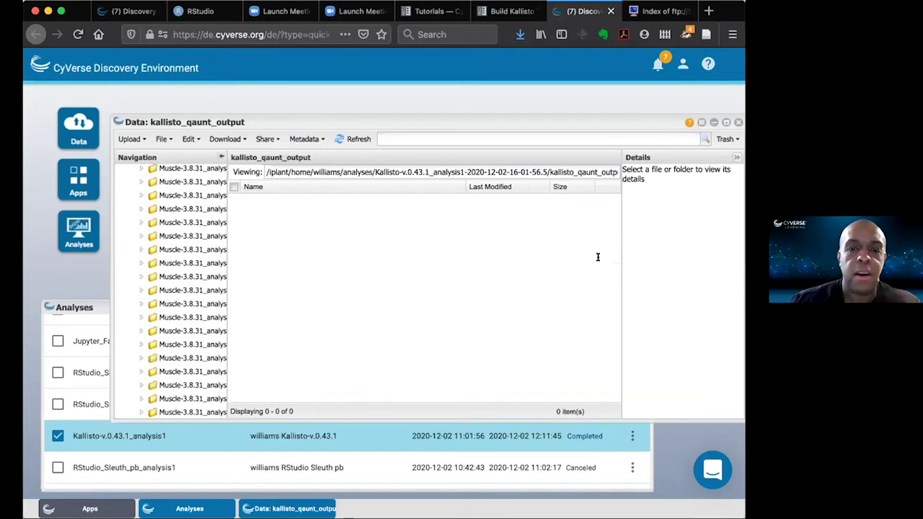
left_click_drag(598, 122, 578, 217)
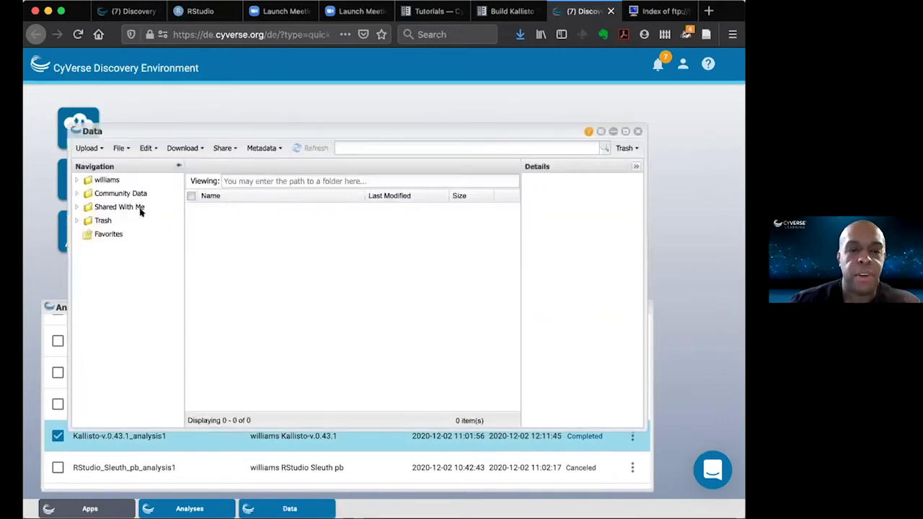
- Go to 03_output_kallisto_results > SRR1761506_R1_001 and open abundance.tsv in the table viewer
left_click(135, 194)
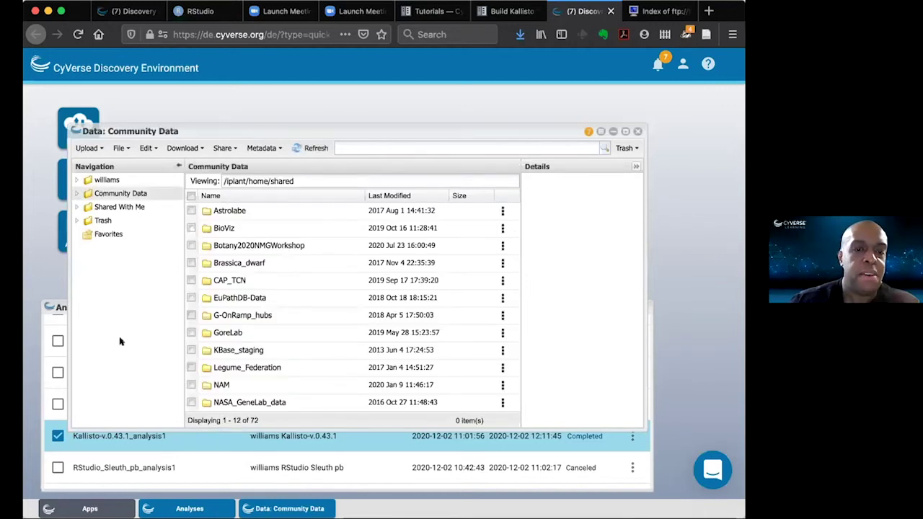
scroll(120, 340, "down", 5)
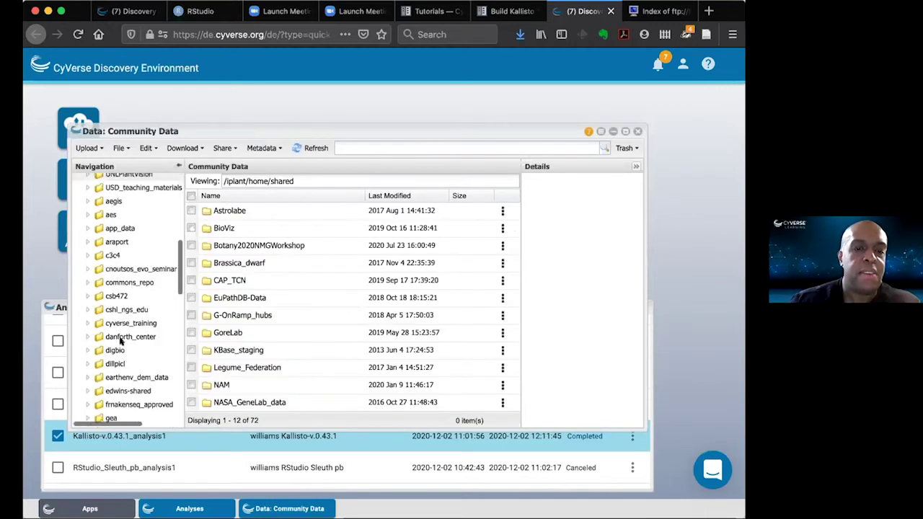
scroll(114, 251, "down", 2)
left_click(113, 245)
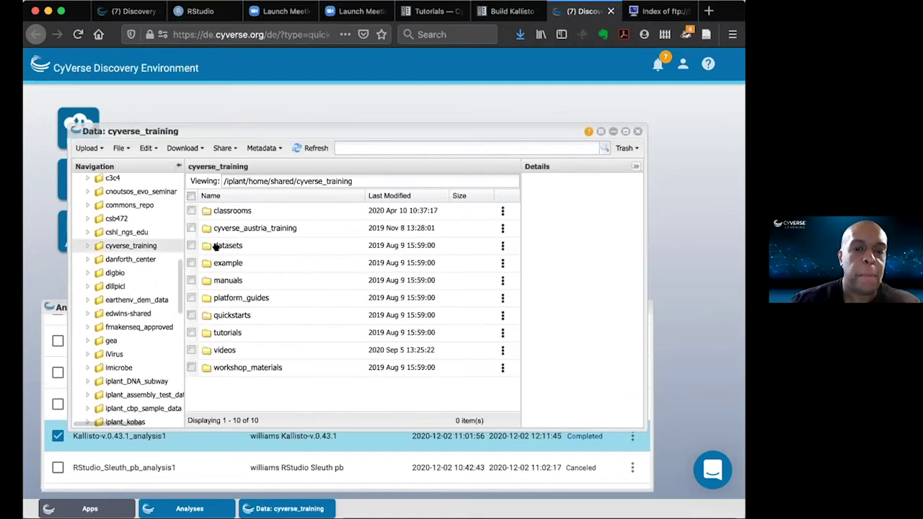
left_click(228, 332)
double_click(228, 331)
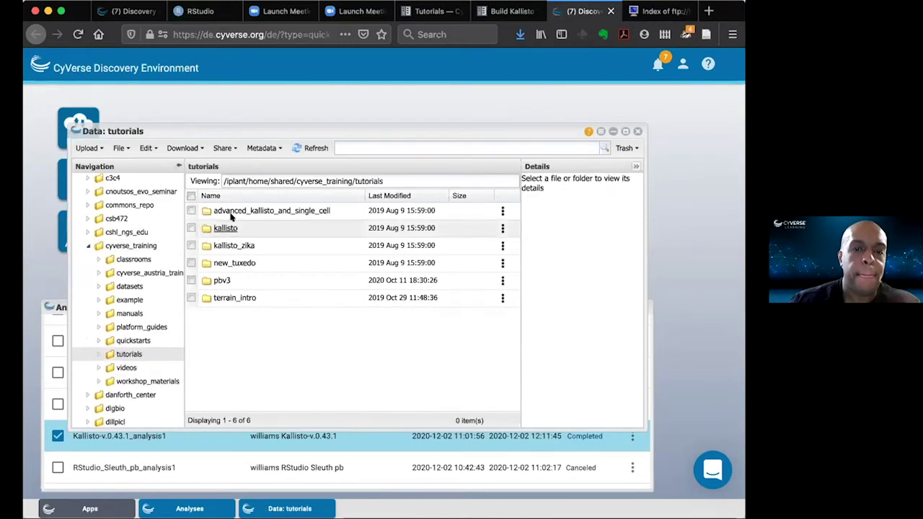
double_click(225, 228)
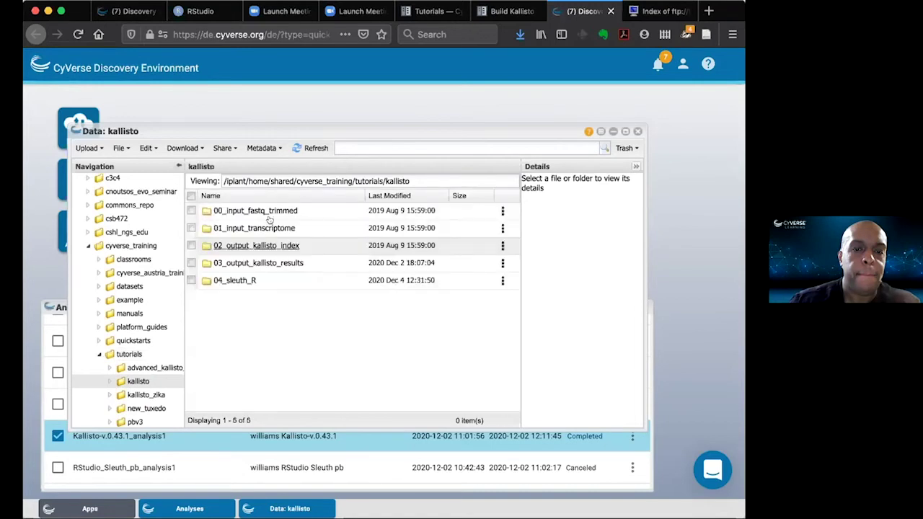
left_click(269, 263)
double_click(269, 263)
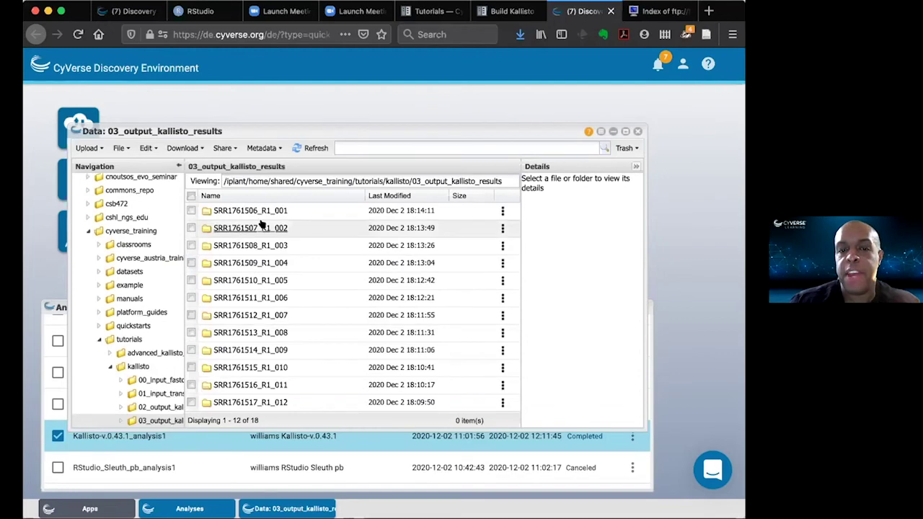
left_click(270, 210)
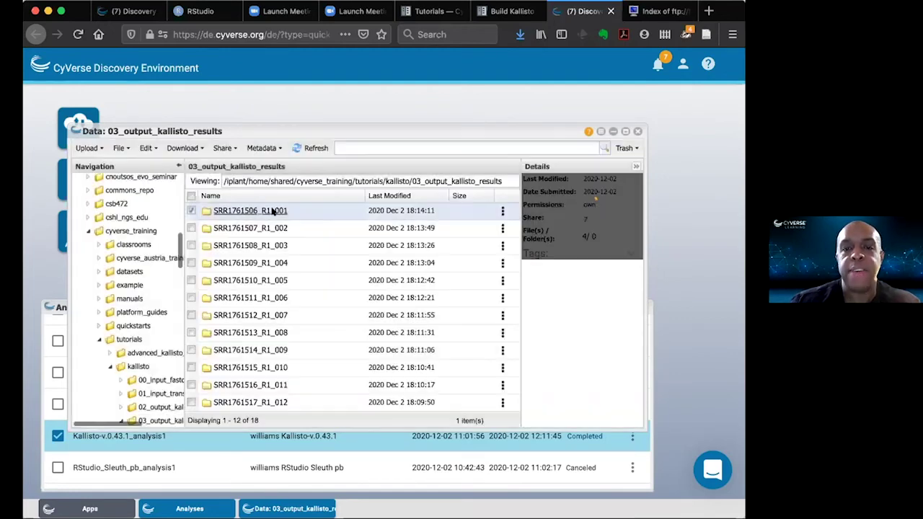
double_click(271, 211)
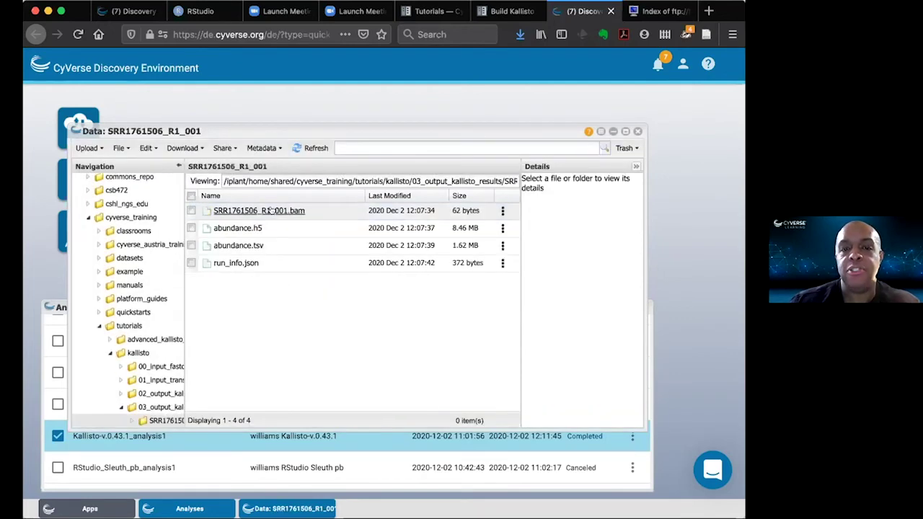
left_click(248, 246)
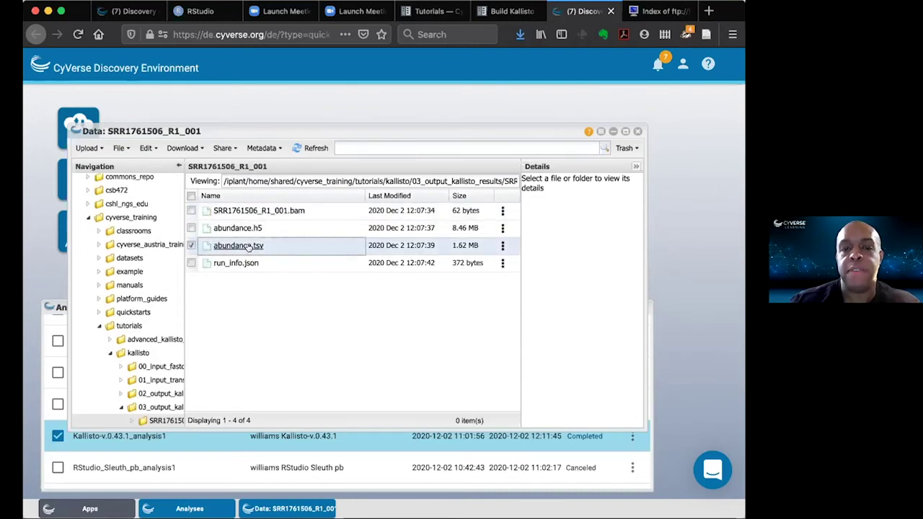
left_click(246, 245)
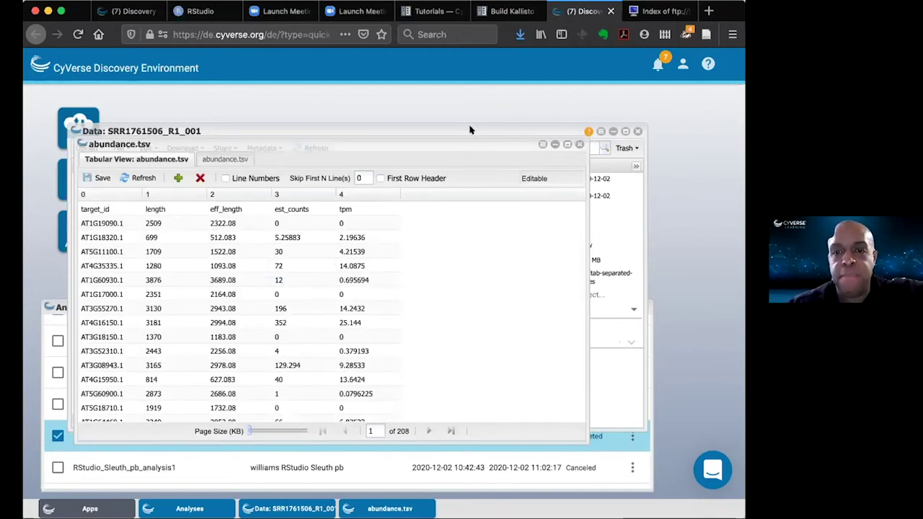
- Close the abundance.tsv table viewer and the SRR1761506_R1_001 data window
left_click(308, 209)
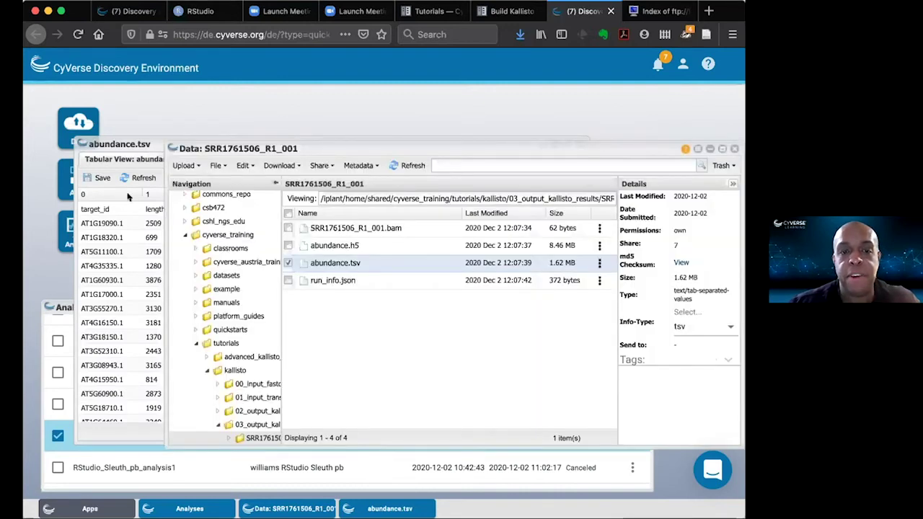
left_click(107, 214)
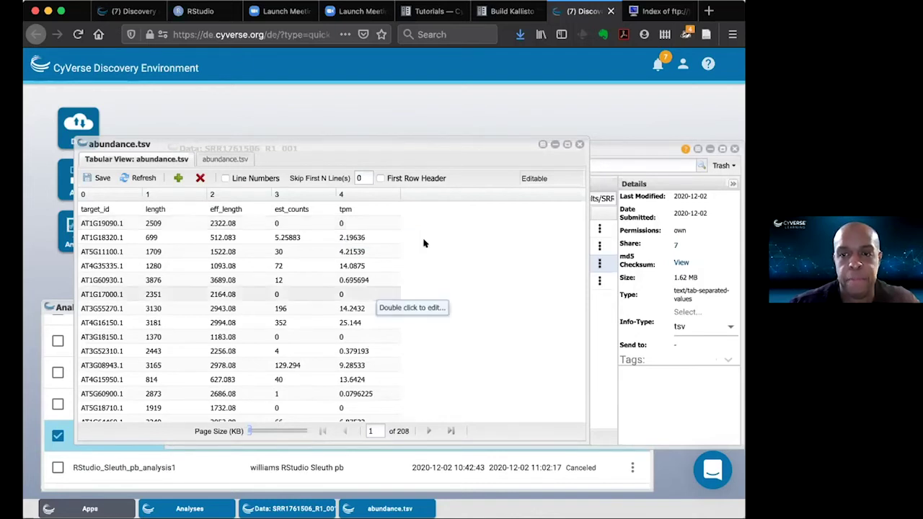
left_click(580, 145)
left_click(734, 149)
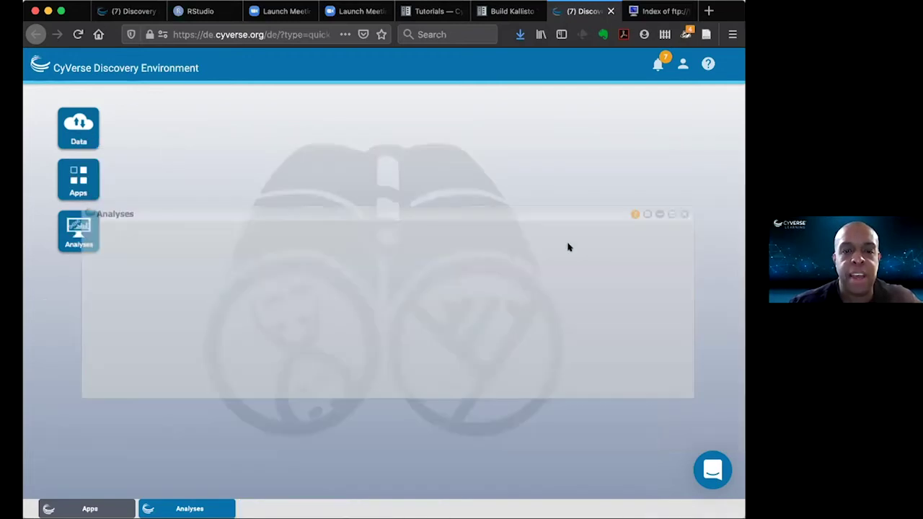
- Close Analyses, search the apps for 'sleuth', and return to the Kallisto tutorial page
left_click(683, 213)
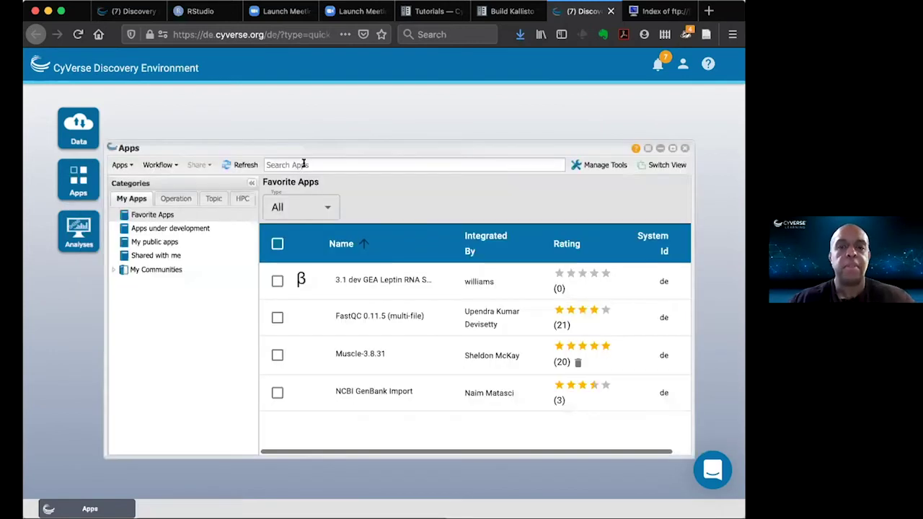
left_click(303, 164)
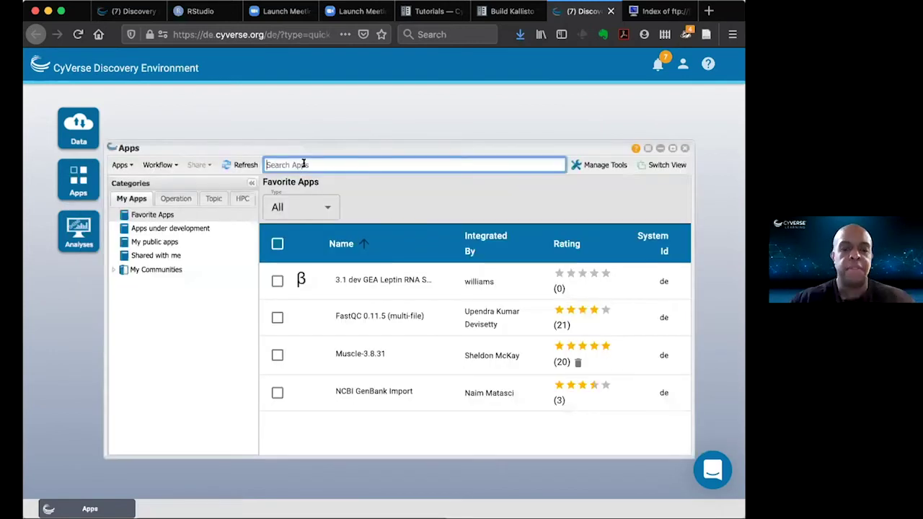
type("sleuth")
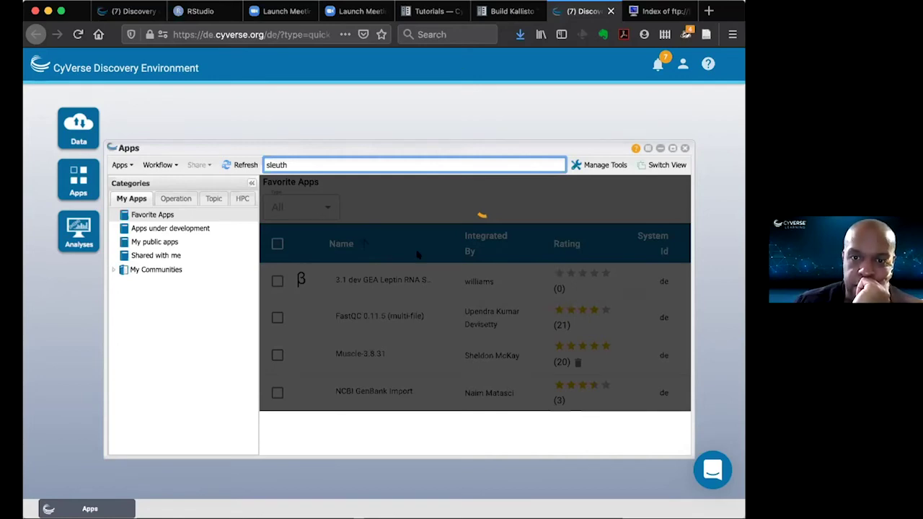
key("ctrl+shift+Tab")
scroll(417, 257, "down", 4)
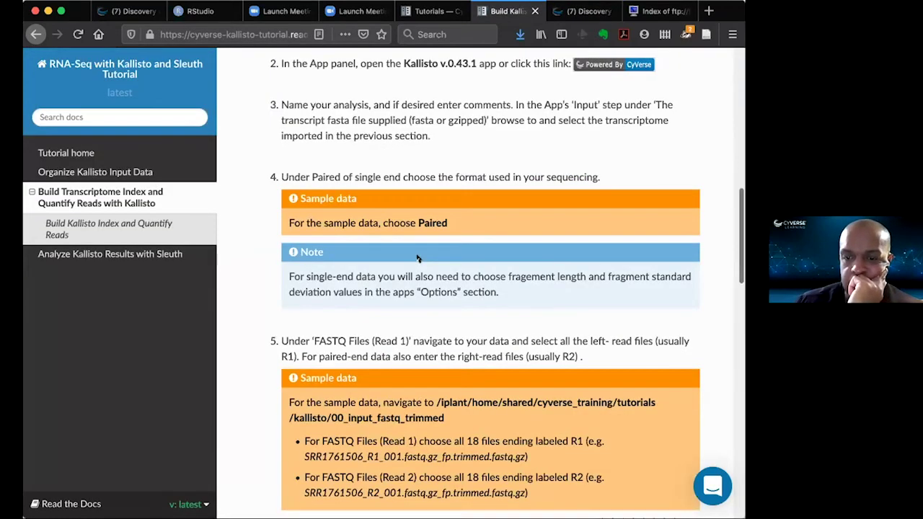
- Go to the Sleuth tutorial page and use its Discovery Environment quick-launch link
scroll(416, 258, "down", 10)
scroll(652, 379, "down", 10)
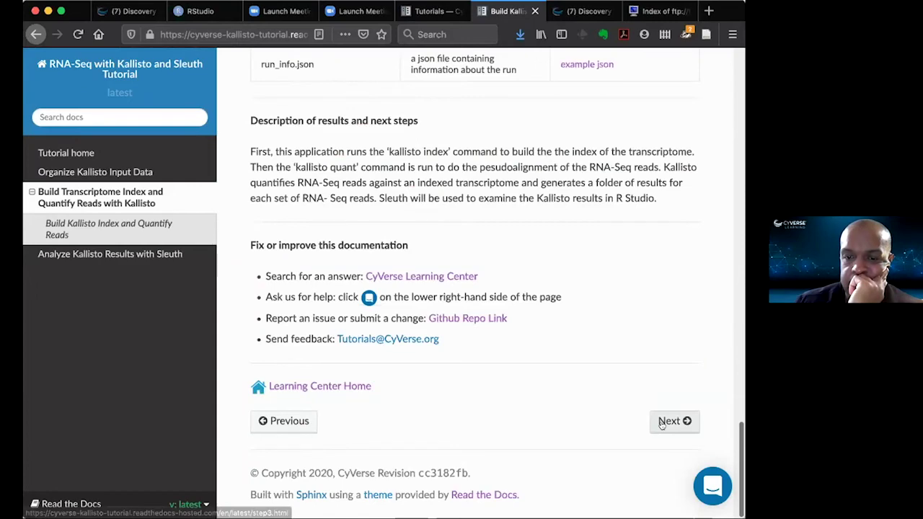
left_click(662, 424)
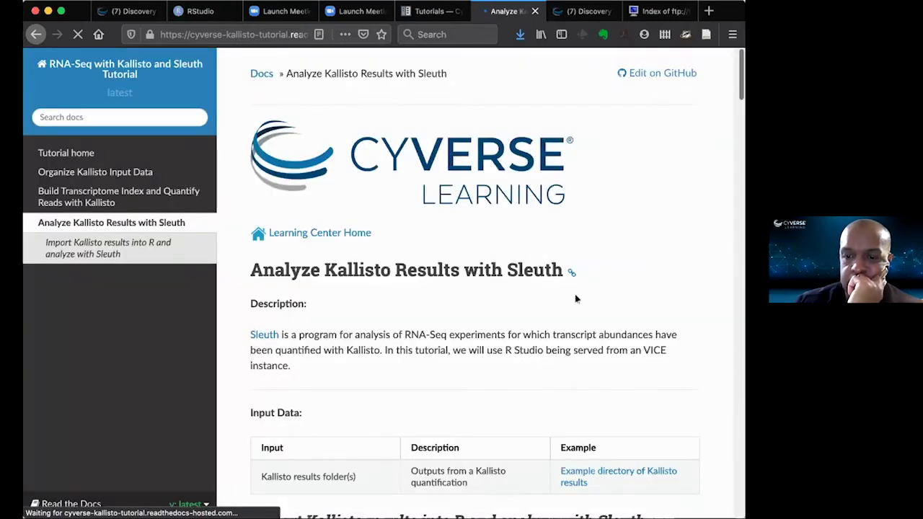
scroll(575, 298, "down", 5)
left_click(580, 309)
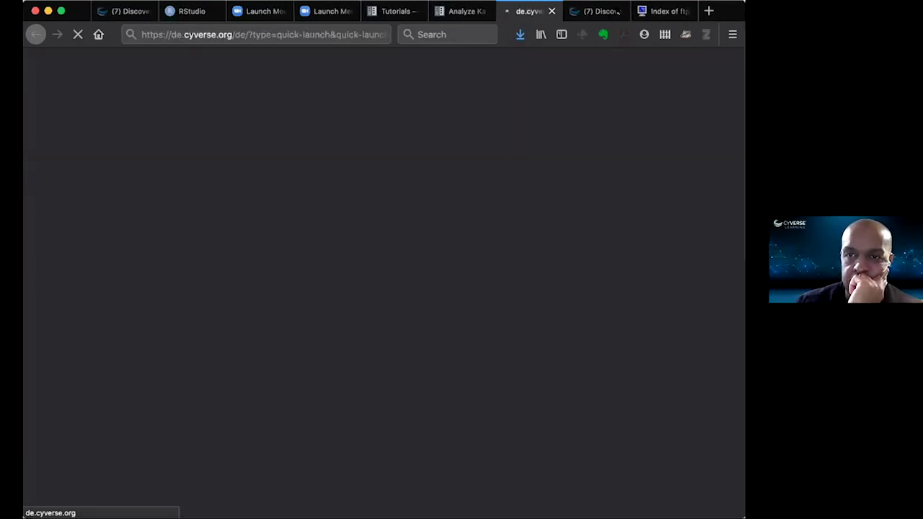
- Close the old Discovery Environment tab and the Zoom Launch Meeting tabs
key("ctrl+Tab")
key("ctrl+Tab")
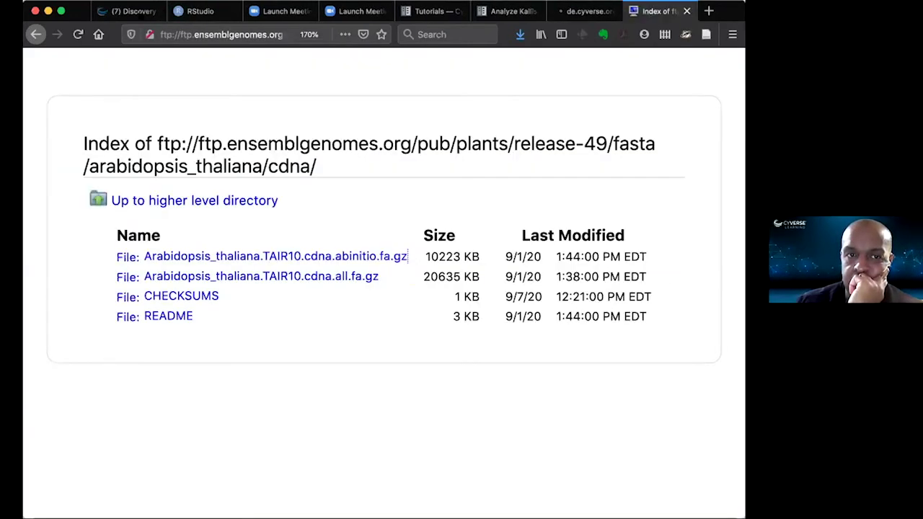
left_click(129, 11)
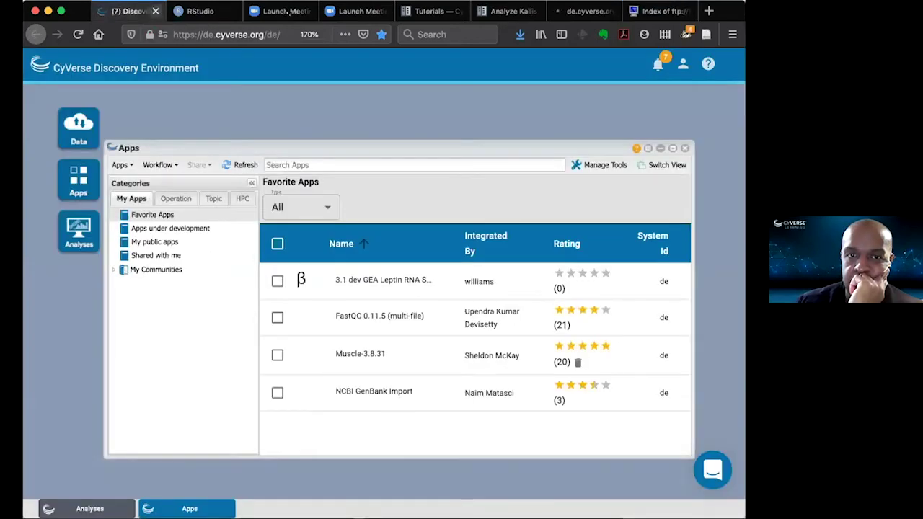
key("super+w")
left_click(287, 11)
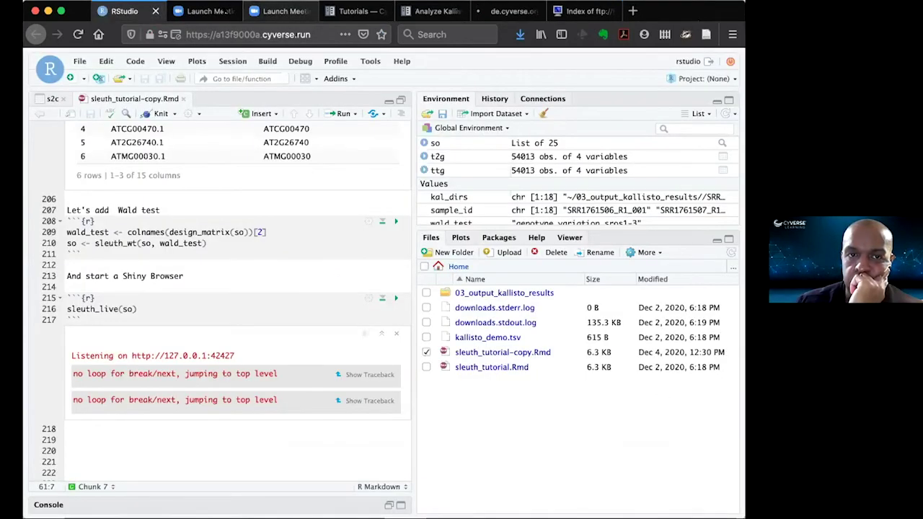
key("super+w")
key("ctrl+shift+Tab")
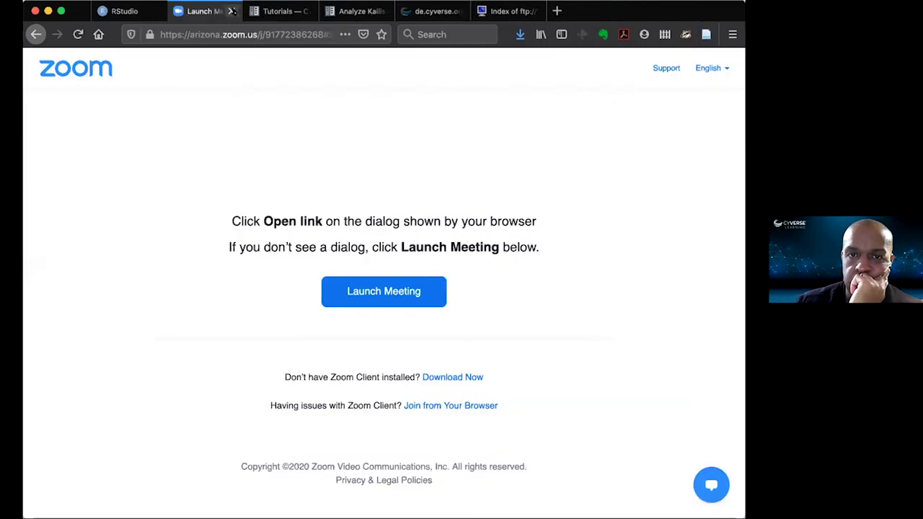
key("super+w")
key("ctrl+Tab")
key("ctrl+Tab")
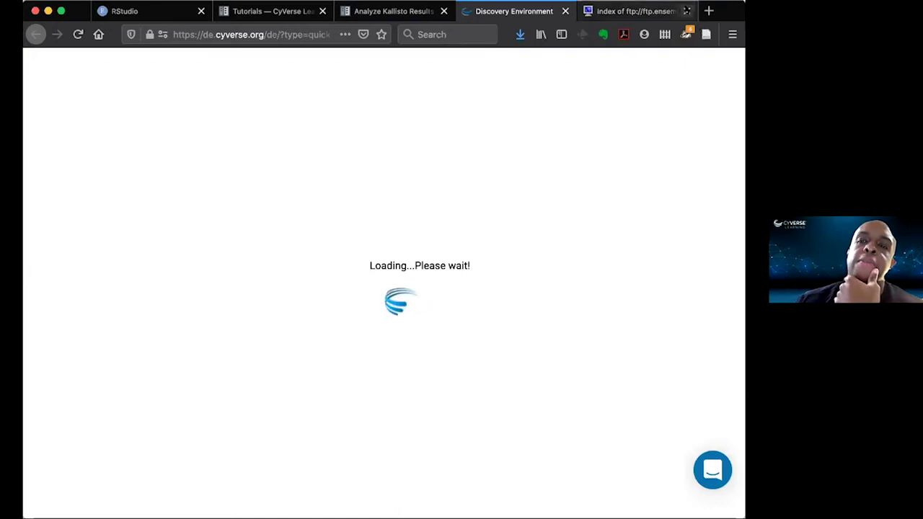
- Choose 04_sleuth_R/sleuth_tutorial.Rmd as the RStudio Sleuth form's notebook, dismissing a time-out error
left_click(687, 11)
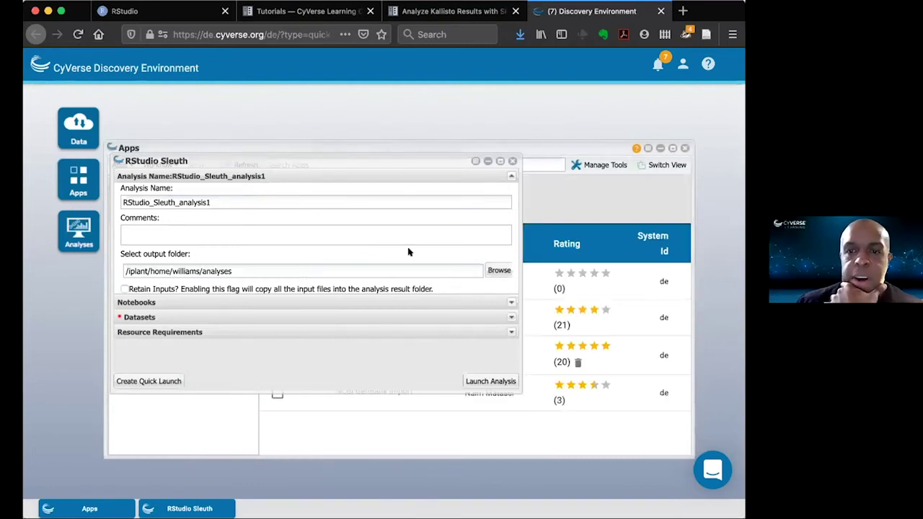
left_click(660, 148)
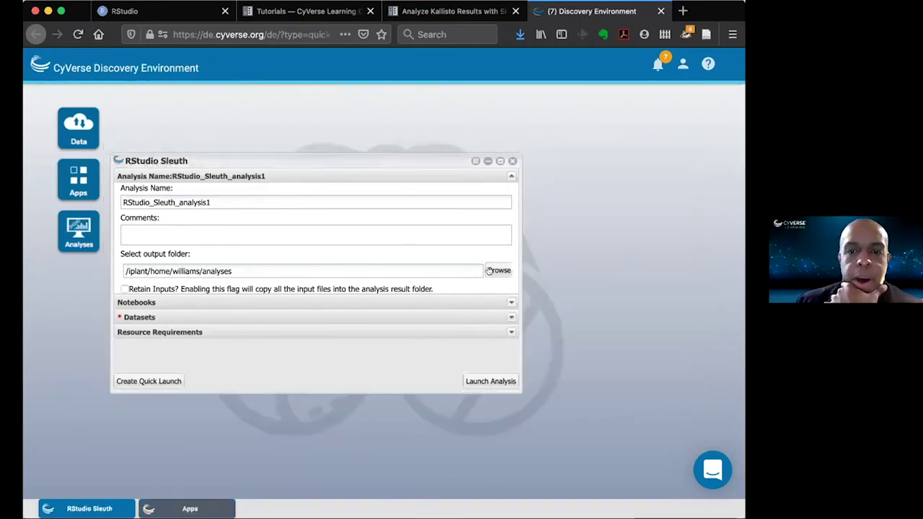
left_click(496, 223)
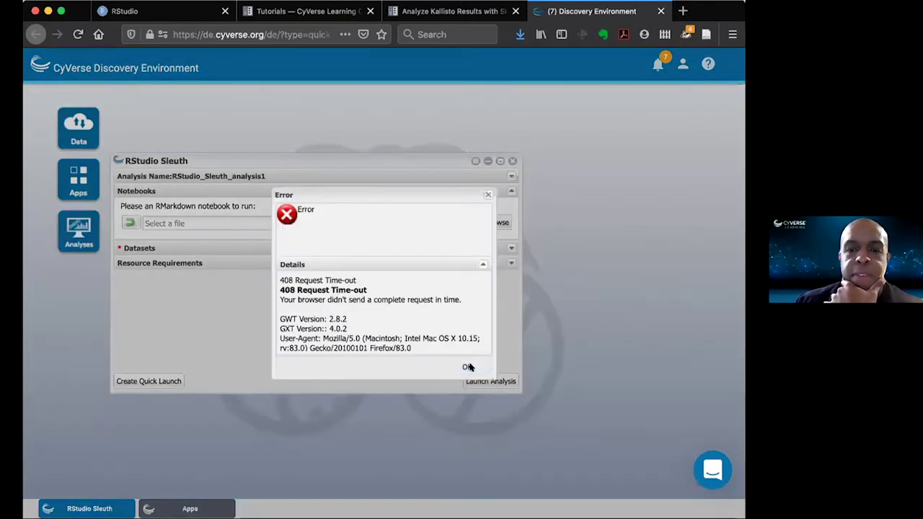
left_click(500, 223)
left_click(497, 223)
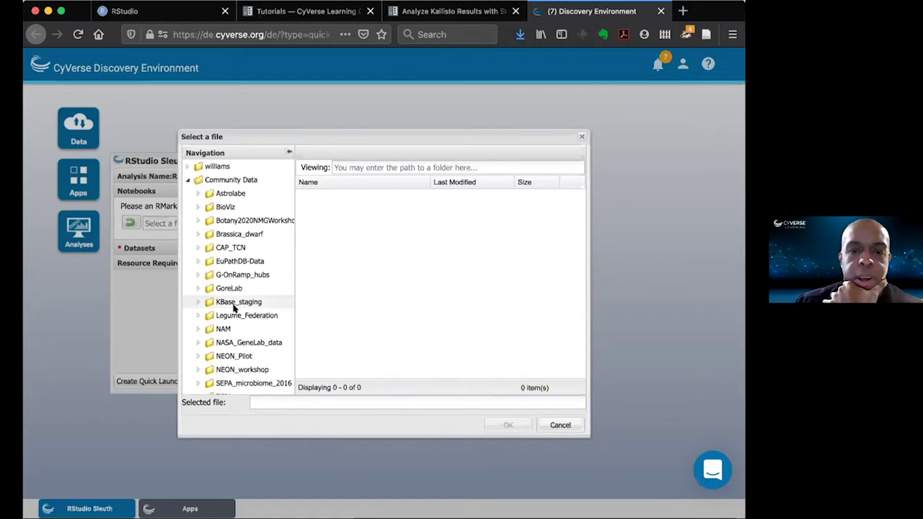
left_click(266, 280)
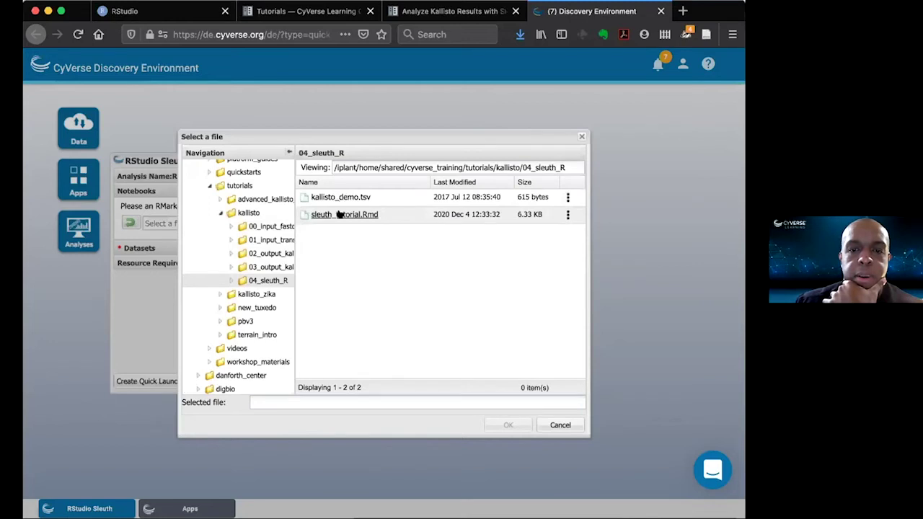
left_click(339, 215)
left_click(508, 425)
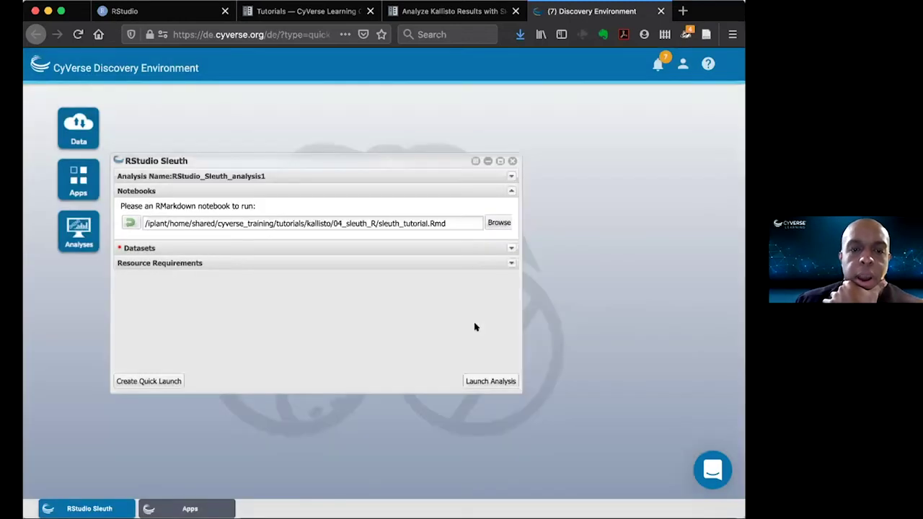
left_click(508, 248)
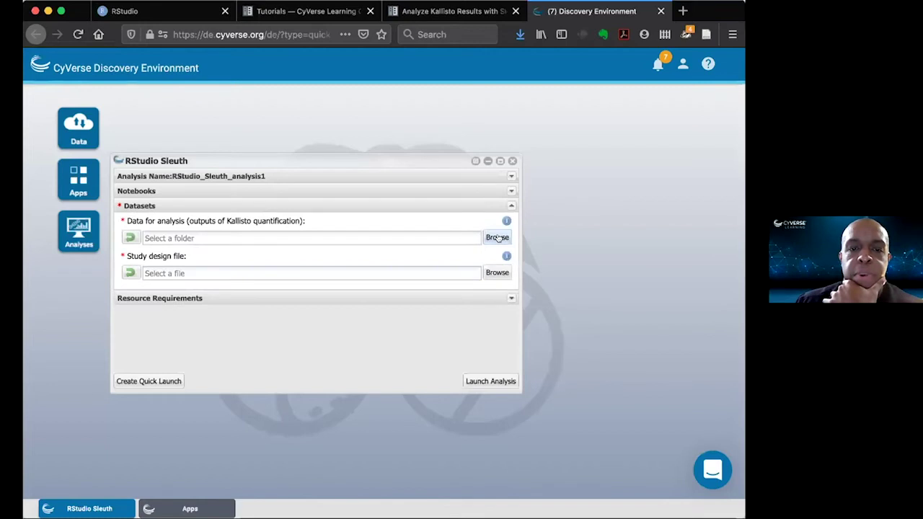
- Set the 03_output_kallisto_results folder as the form's input data
left_click(497, 238)
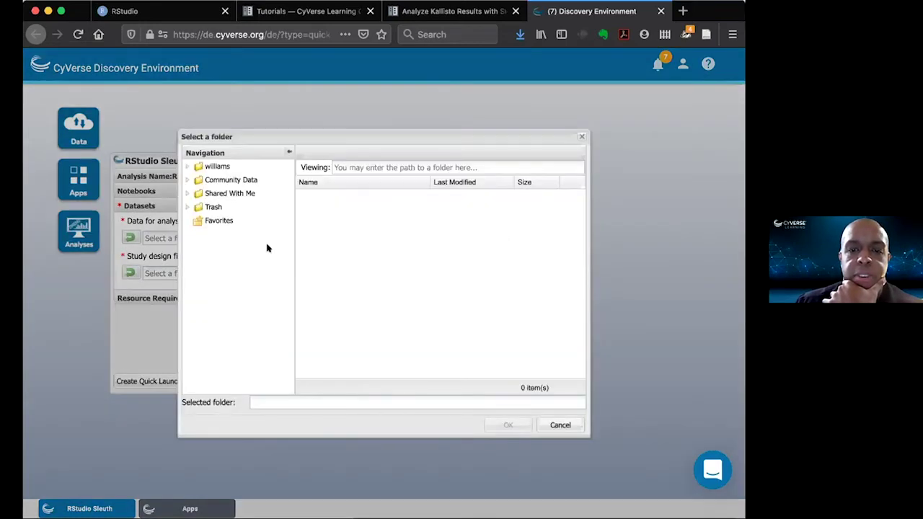
scroll(267, 248, "down", 2)
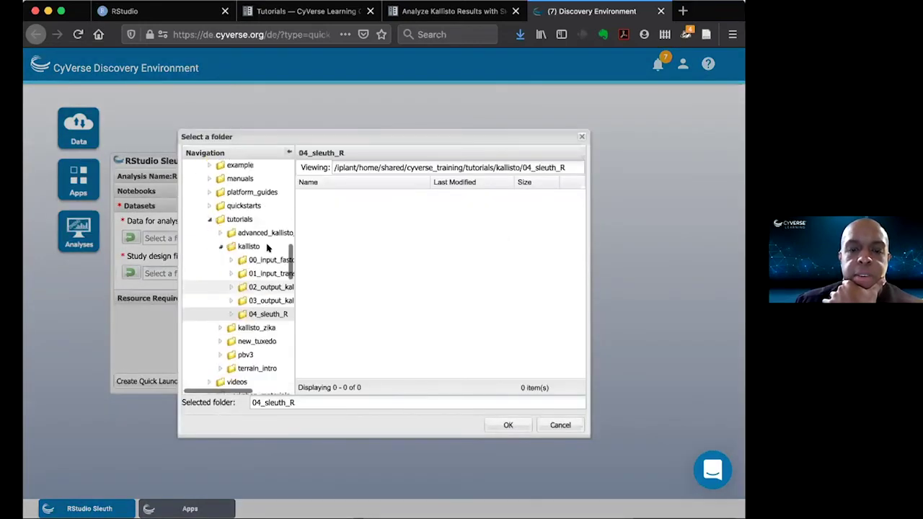
left_click(263, 298)
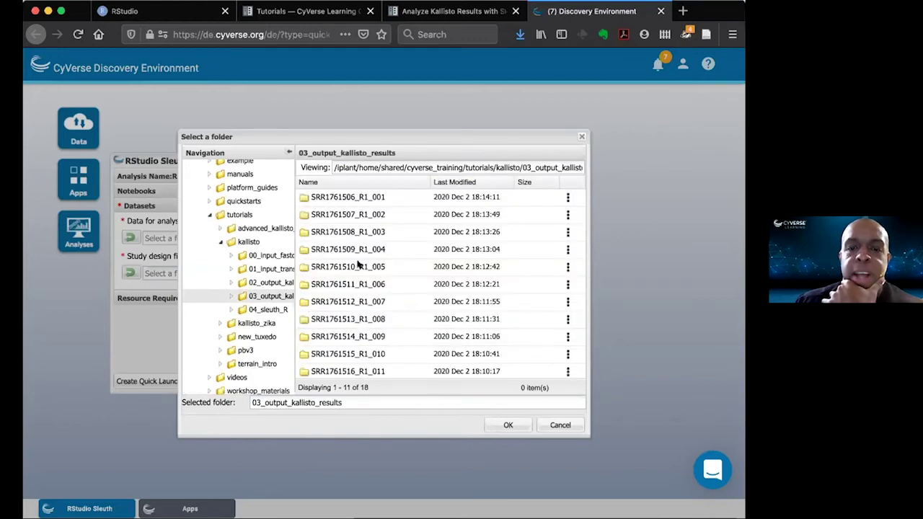
left_click_drag(290, 238, 361, 245)
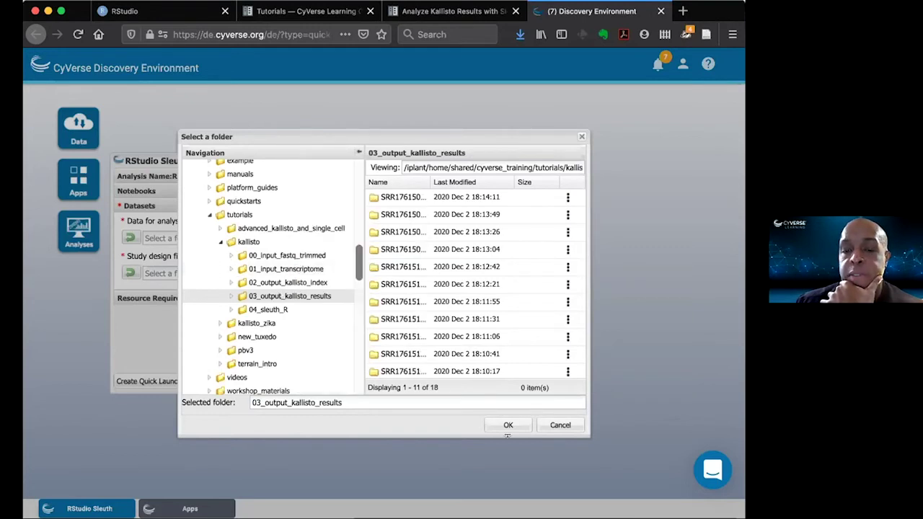
key("Return")
- Pick 04_sleuth_R/kallisto_demo.tsv as the study design and launch the analysis
left_click(493, 271)
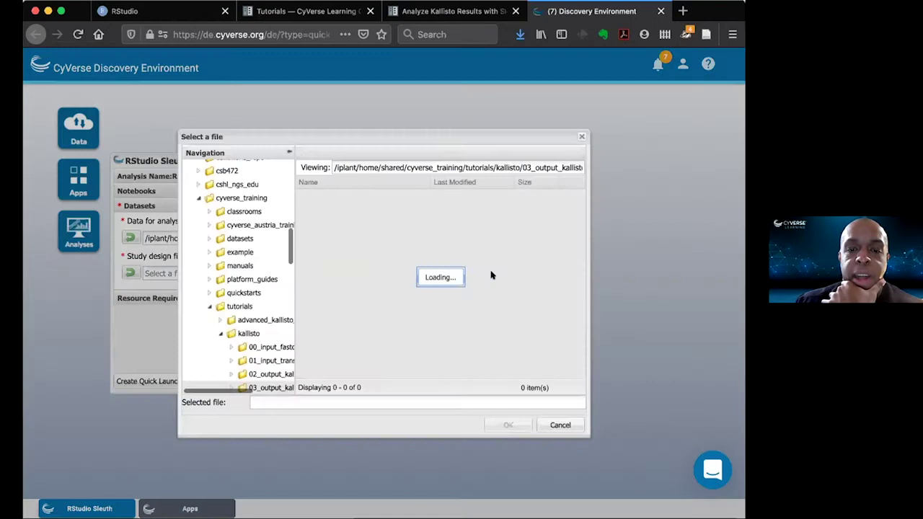
scroll(268, 313, "down", 2)
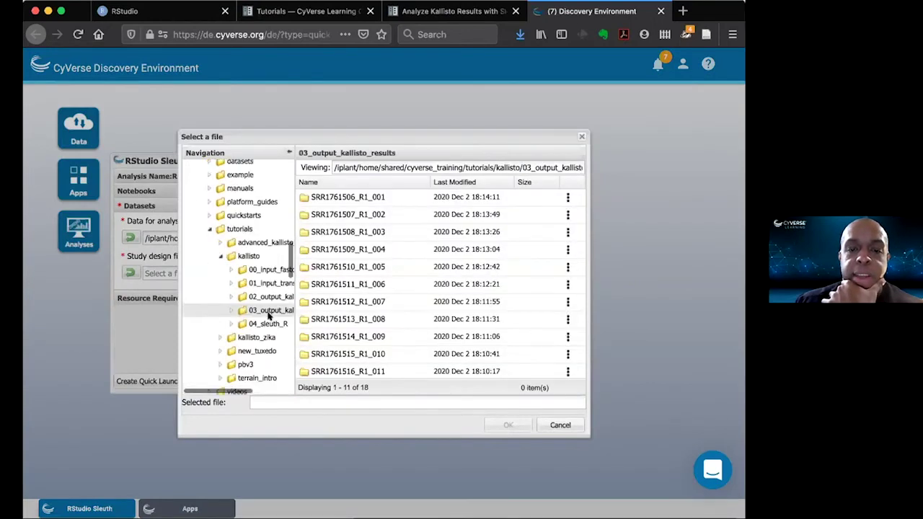
left_click(268, 320)
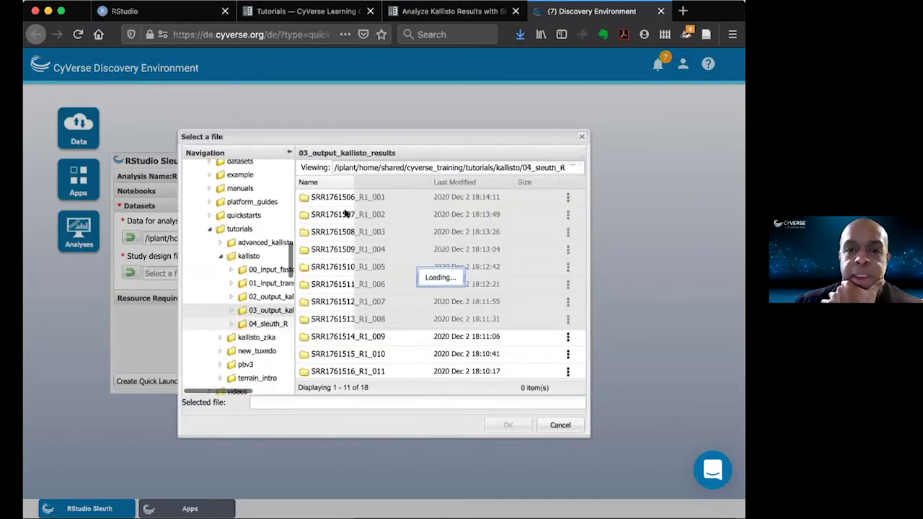
left_click(508, 425)
left_click(476, 382)
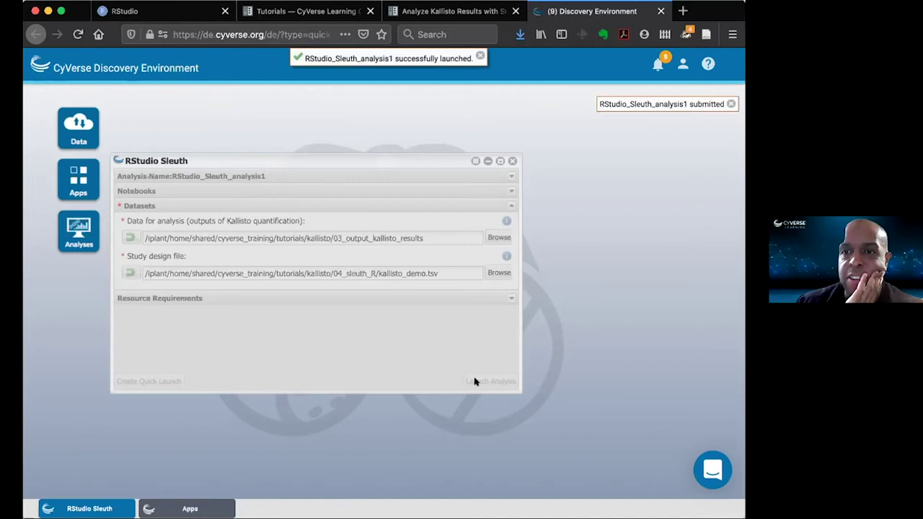
- Confirm RStudio_Sleuth_analysis1 is running in notifications and switch to the RStudio session
left_click(657, 65)
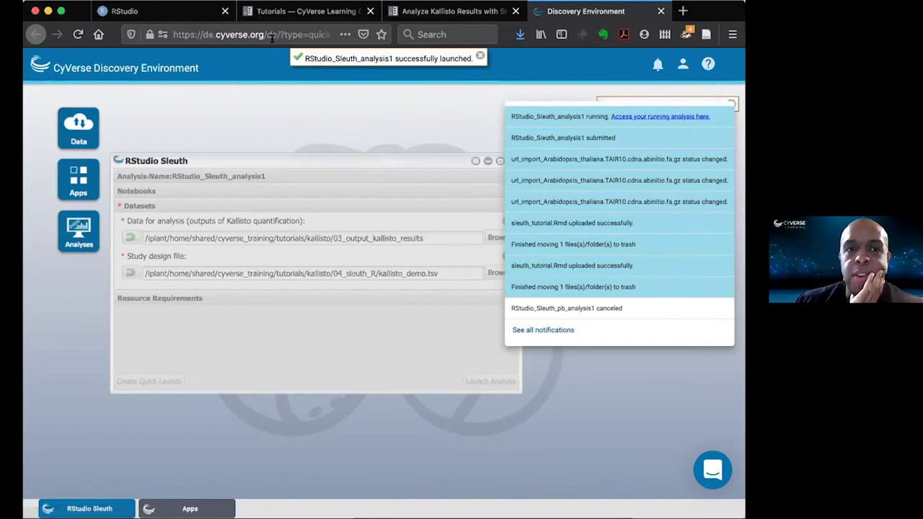
left_click(193, 12)
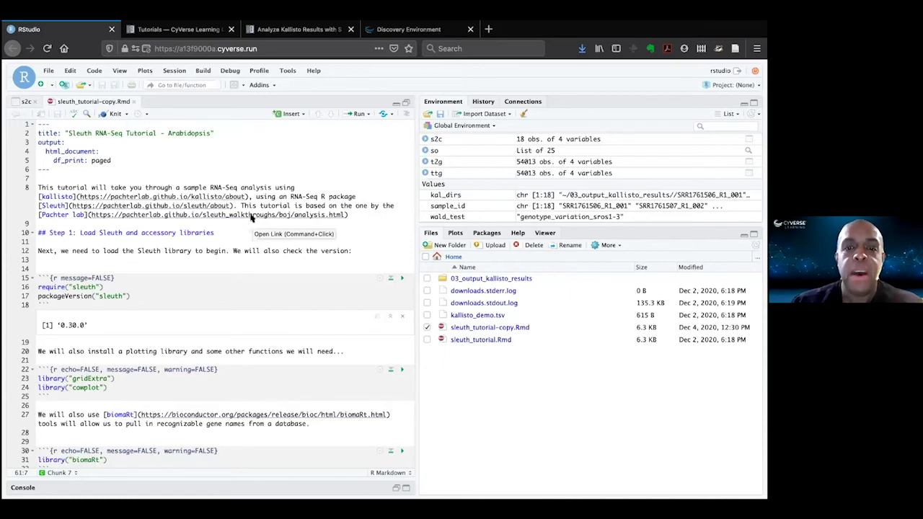
- Rerun the require("sleuth") chunk and select the "~/03_output_kallisto_results/" path on line 41
scroll(252, 217, "down", 5)
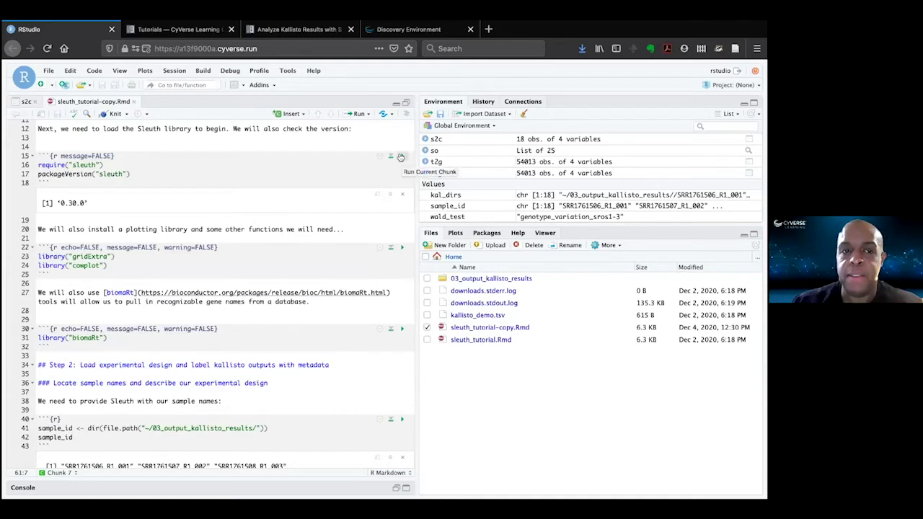
left_click(400, 156)
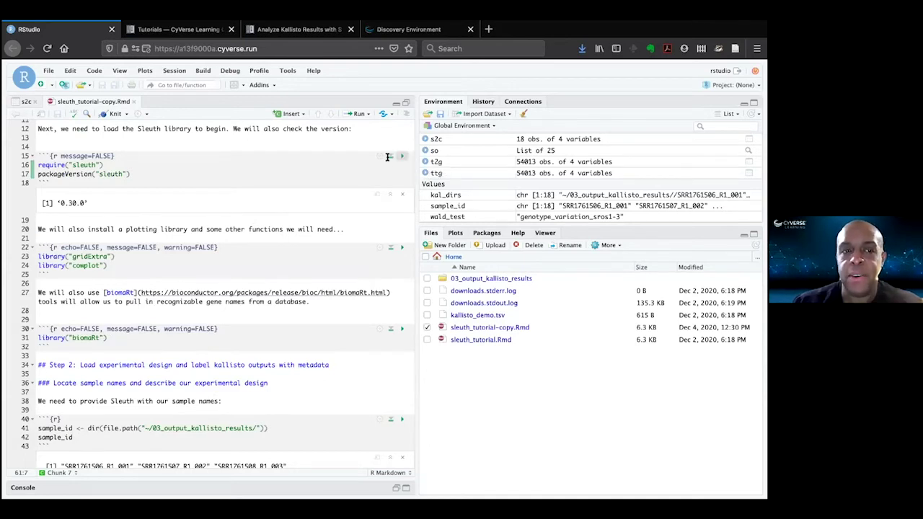
scroll(137, 181, "down", 3)
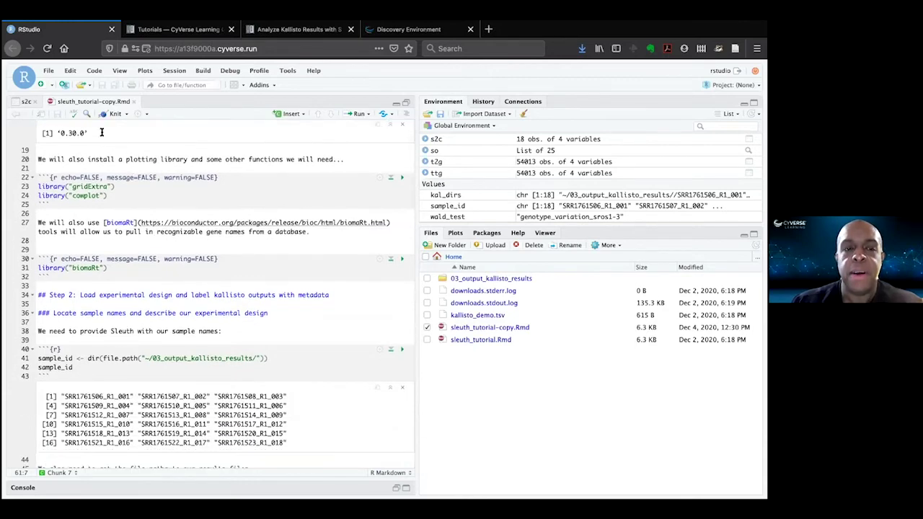
scroll(102, 132, "up", 2)
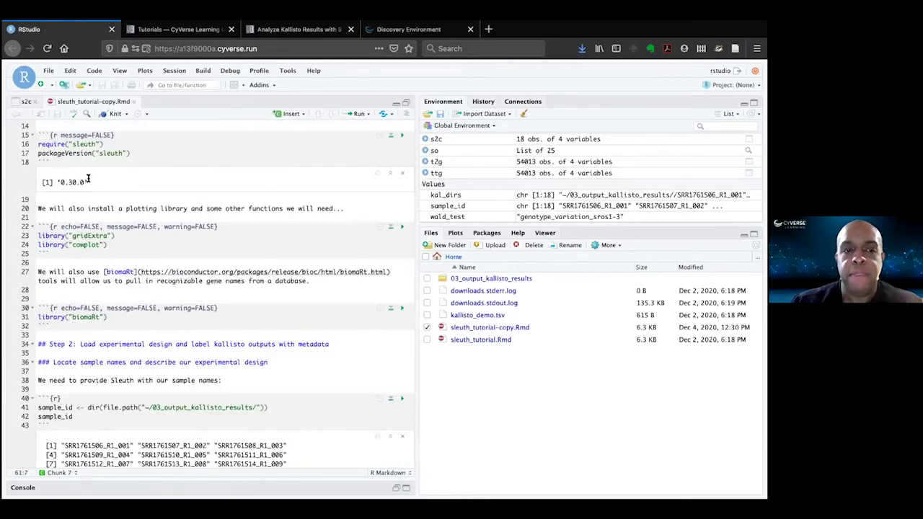
scroll(88, 178, "down", 3)
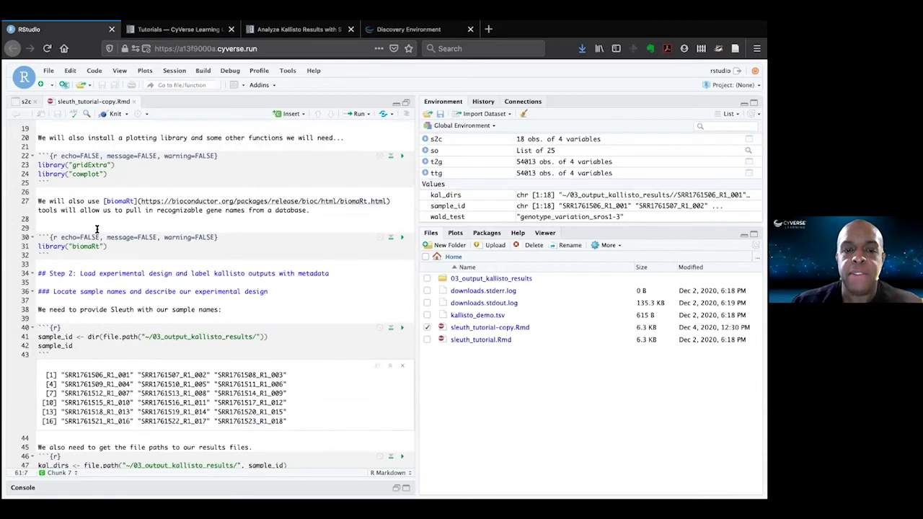
scroll(97, 230, "down", 5)
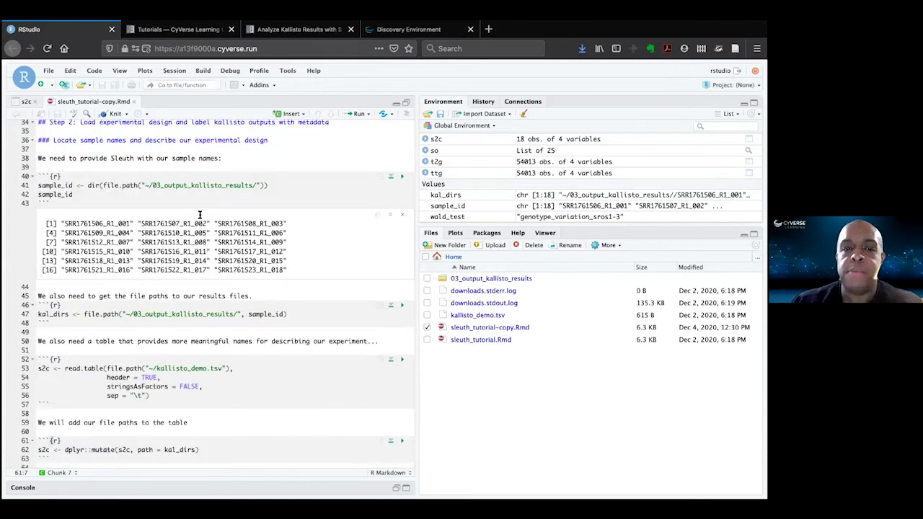
left_click_drag(139, 185, 173, 185)
left_click_drag(255, 182, 268, 185)
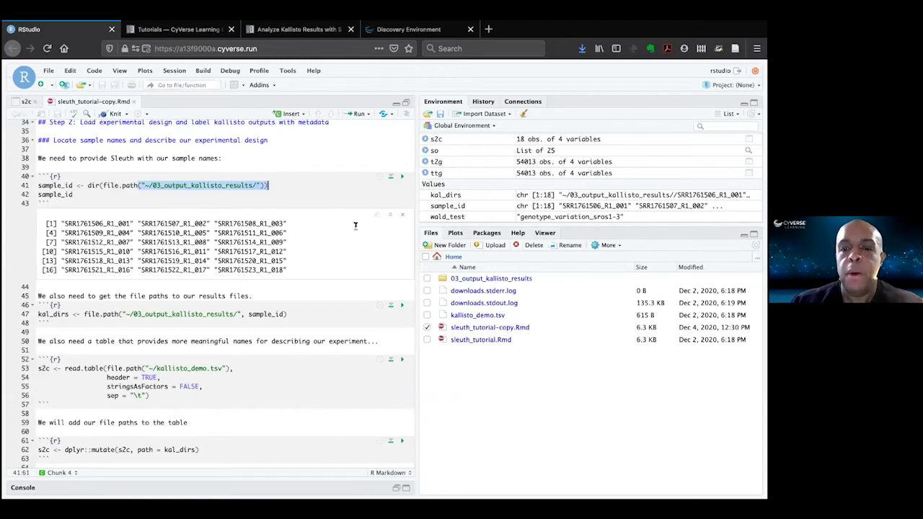
left_click(476, 280)
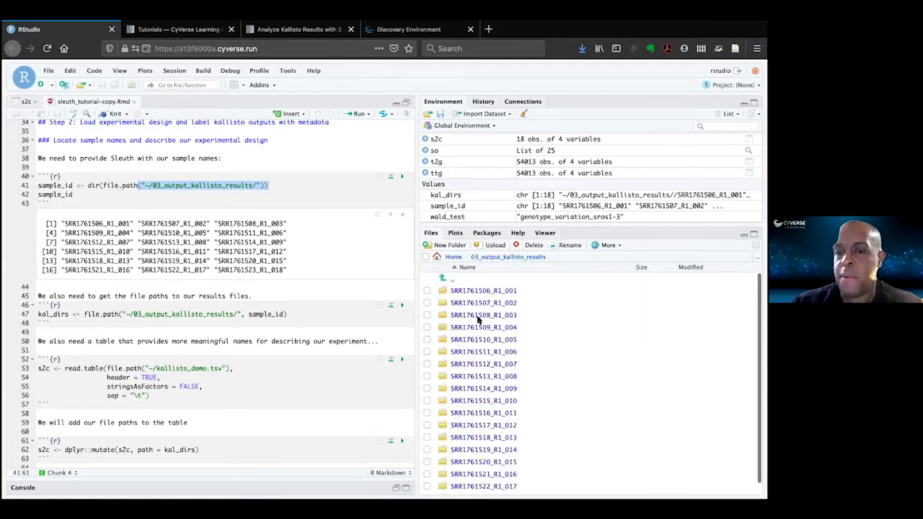
left_click(452, 280)
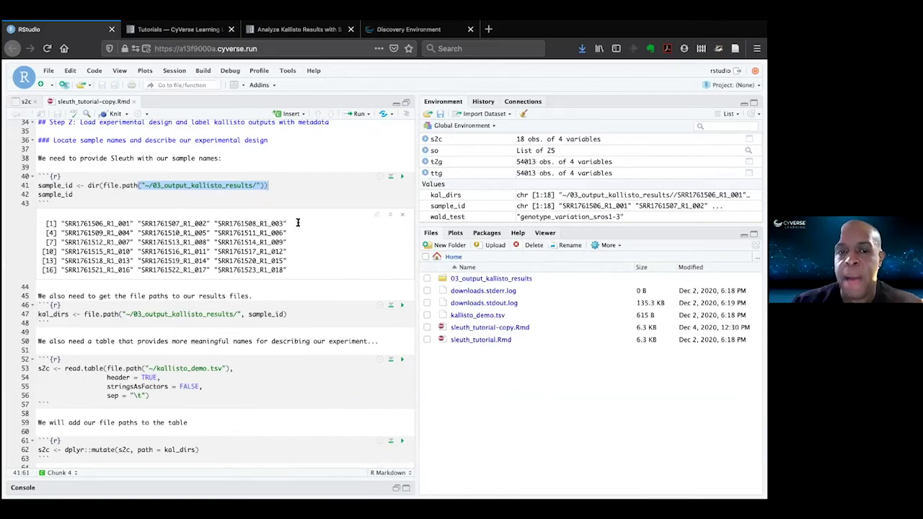
scroll(297, 222, "down", 10)
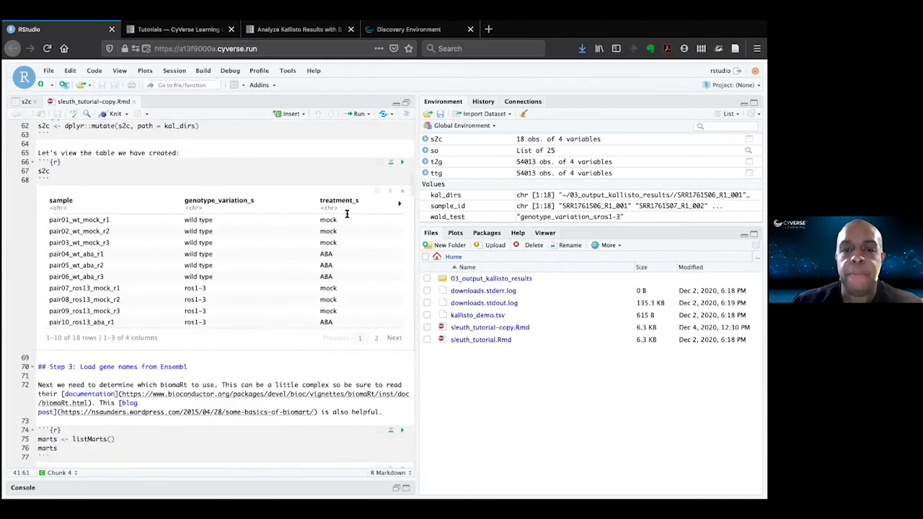
- Open the 18-sample s2c table in a Notebook Output tab, then go back to the notebook
left_click(375, 194)
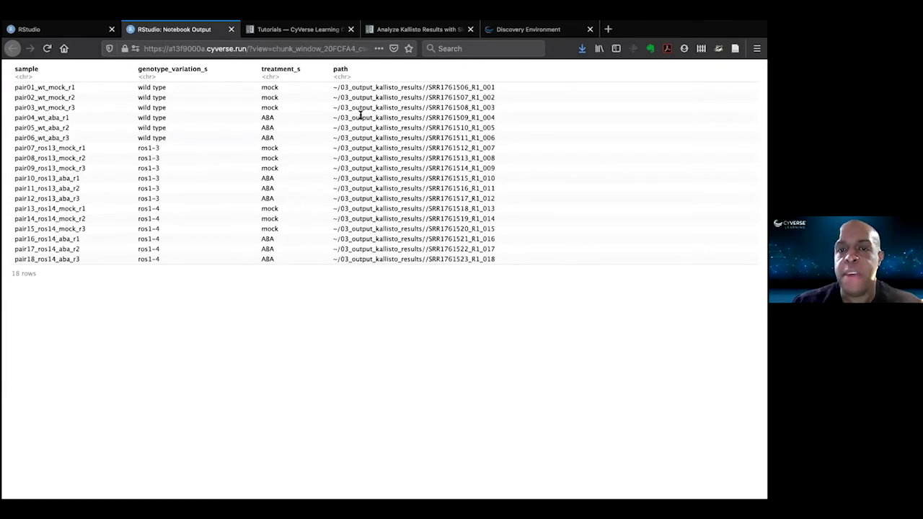
left_click(73, 29)
- Rerun the getBM chunk at line 110 that fetches Arabidopsis transcript and gene annotations
scroll(297, 268, "down", 10)
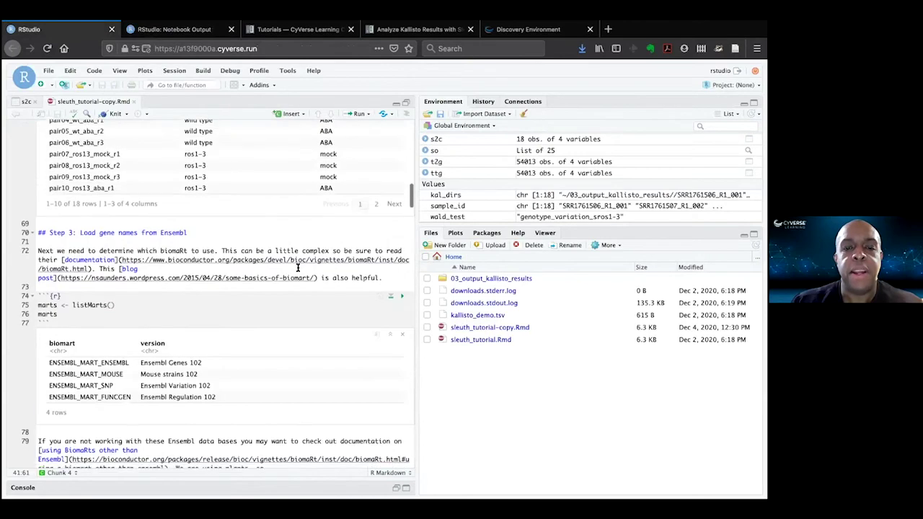
scroll(298, 268, "up", 3)
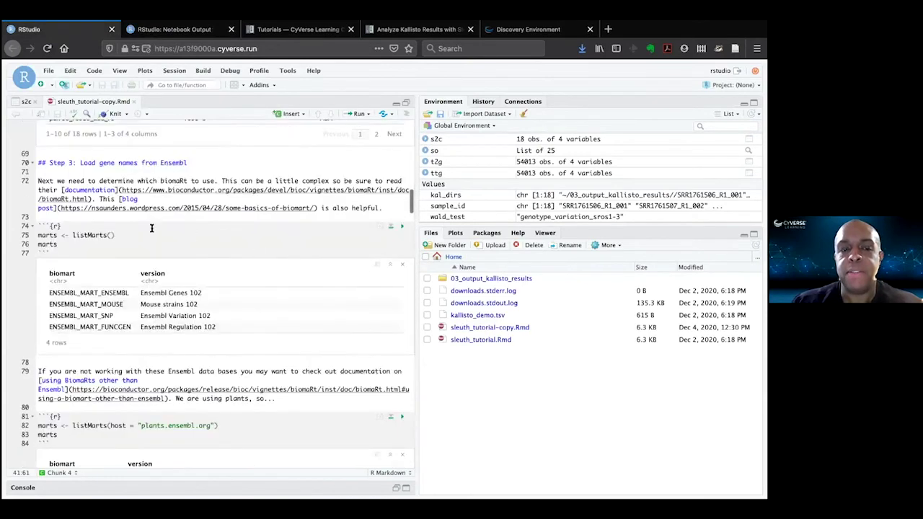
scroll(335, 297, "down", 9)
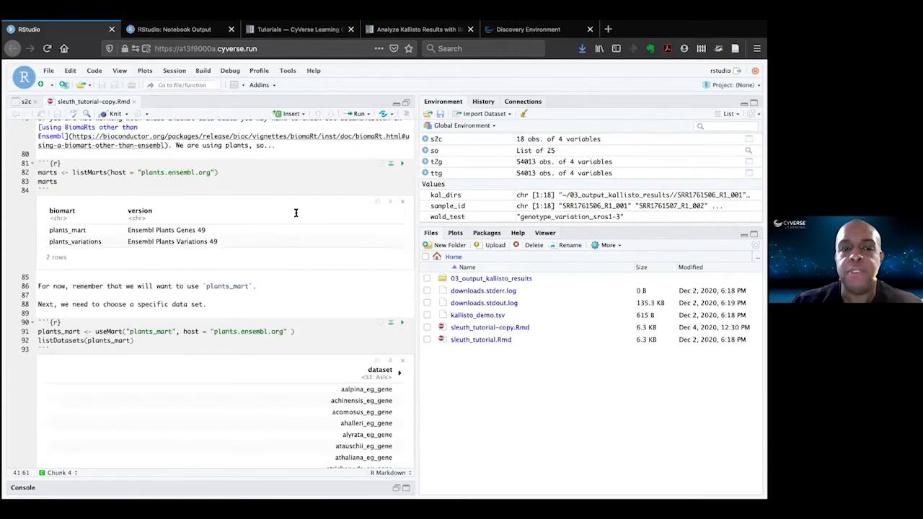
scroll(292, 209, "down", 1)
scroll(253, 230, "down", 7)
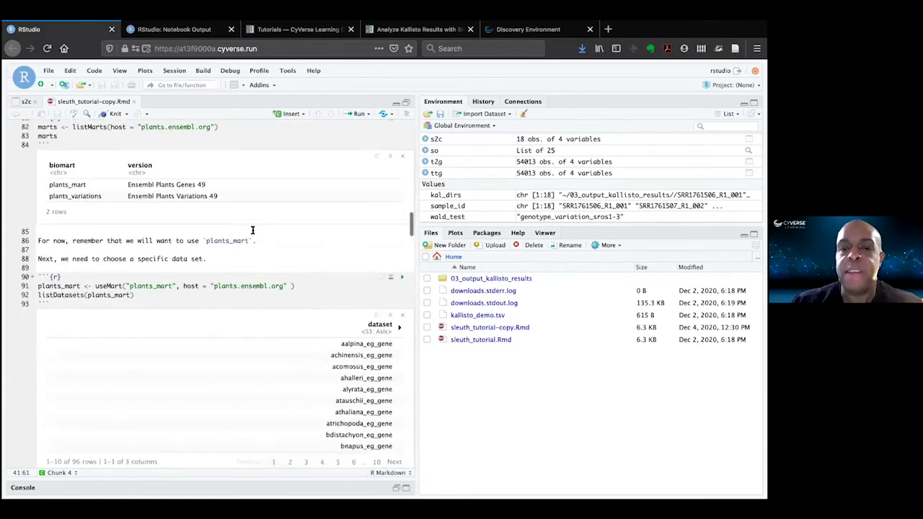
scroll(252, 230, "up", 2)
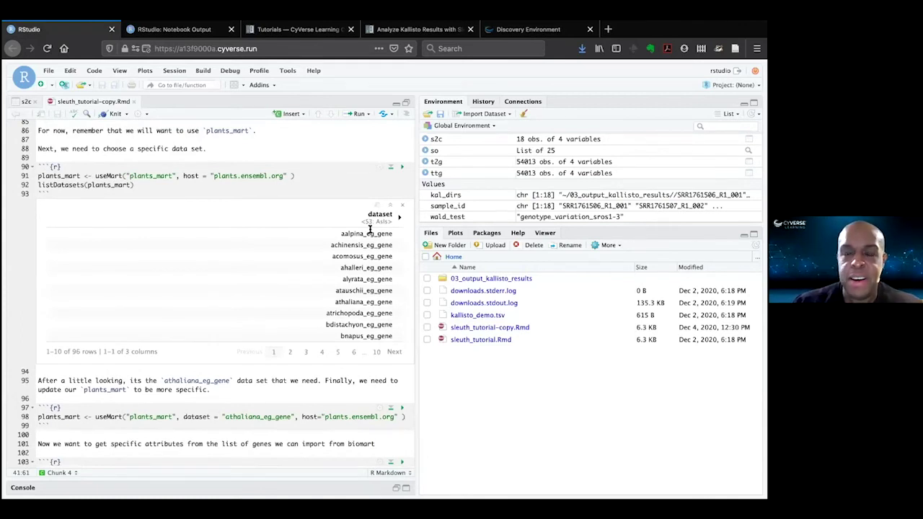
scroll(370, 229, "down", 6)
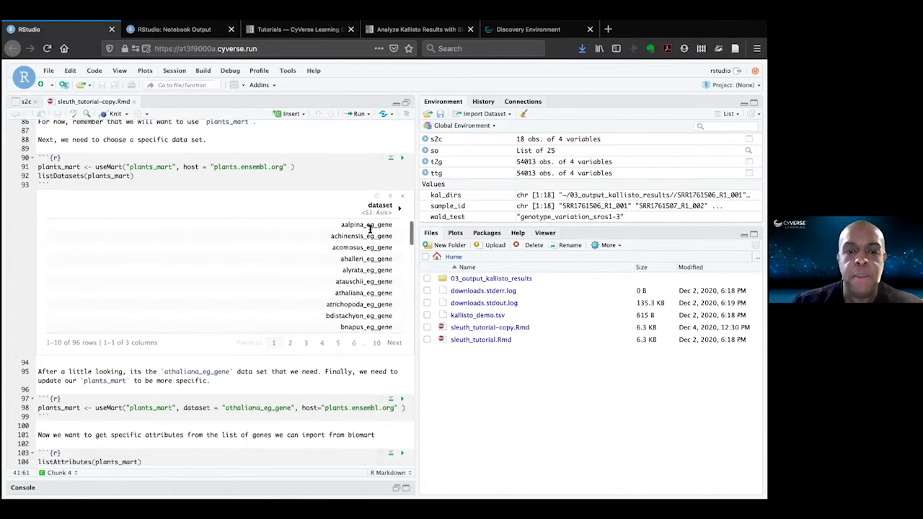
scroll(370, 228, "down", 4)
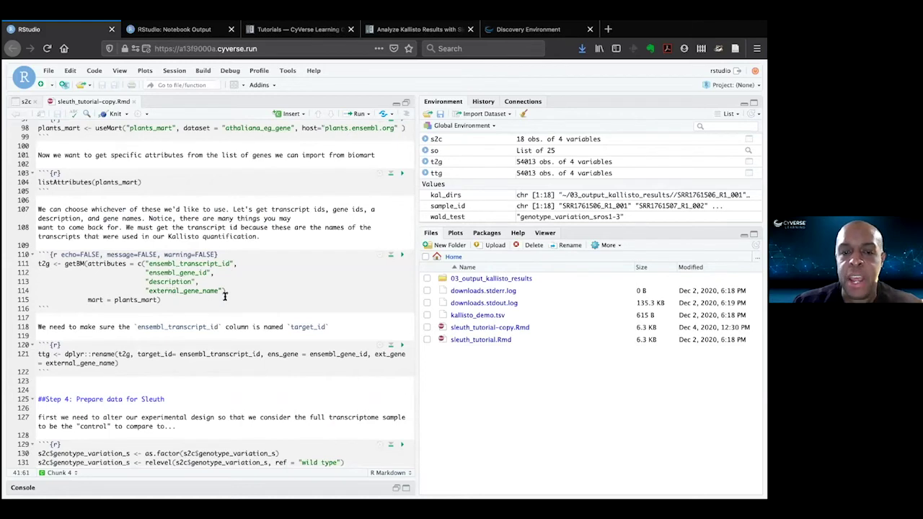
left_click(402, 257)
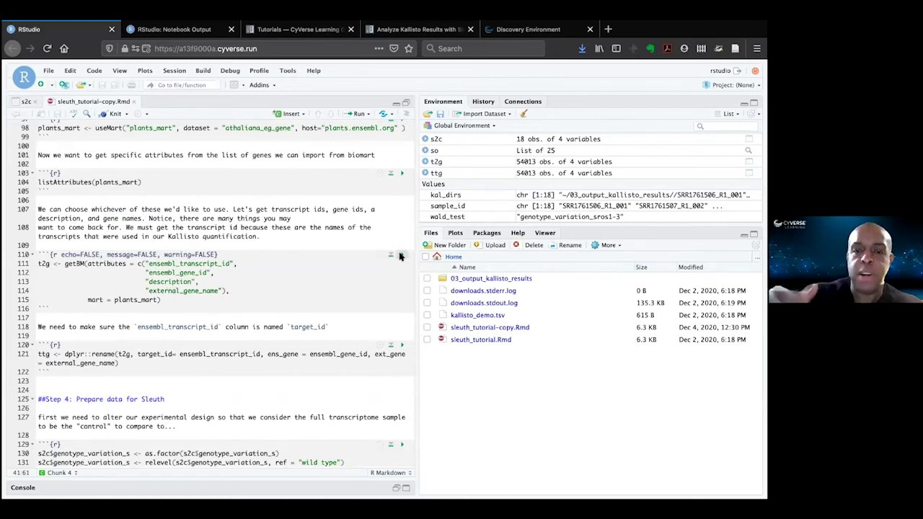
scroll(400, 256, "down", 3)
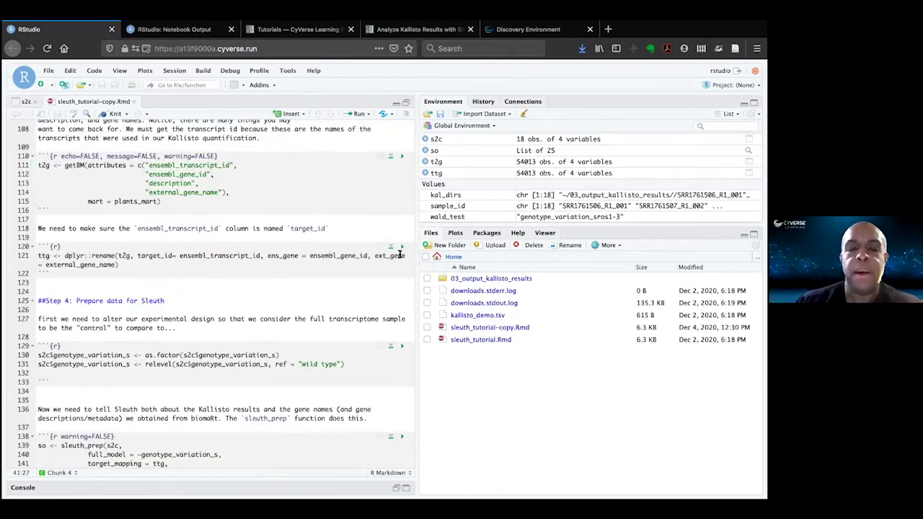
scroll(400, 253, "down", 3)
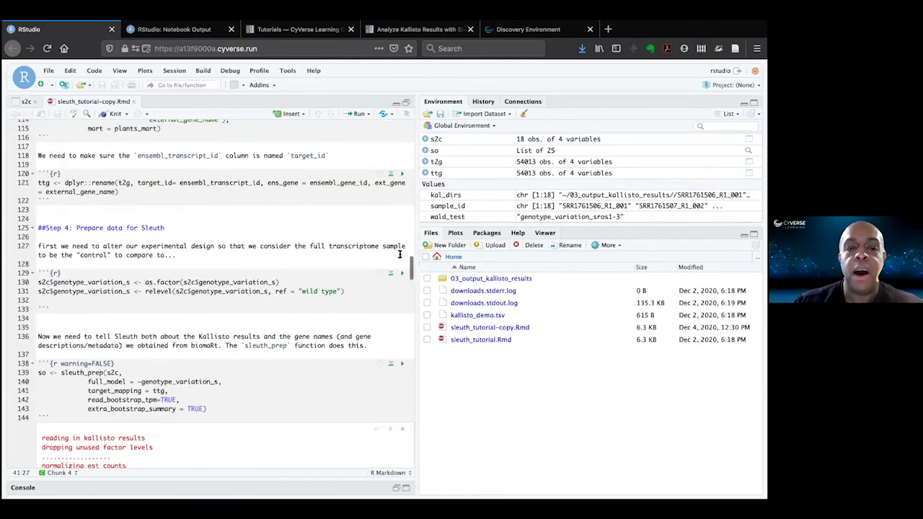
scroll(400, 254, "down", 5)
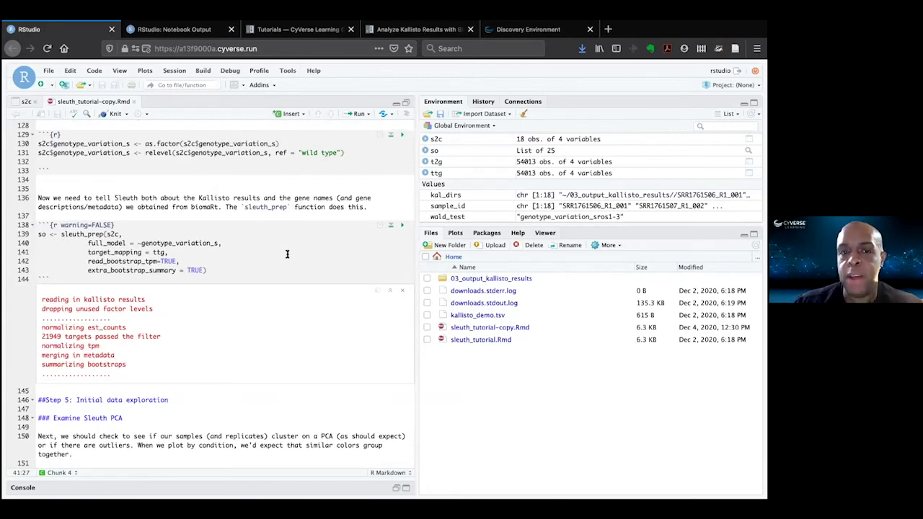
- Delete the sleuth_prep argument lines 139–142 in the notebook
scroll(287, 254, "down", 1)
left_click(184, 247)
left_click_drag(184, 246, 33, 222)
left_click(194, 259)
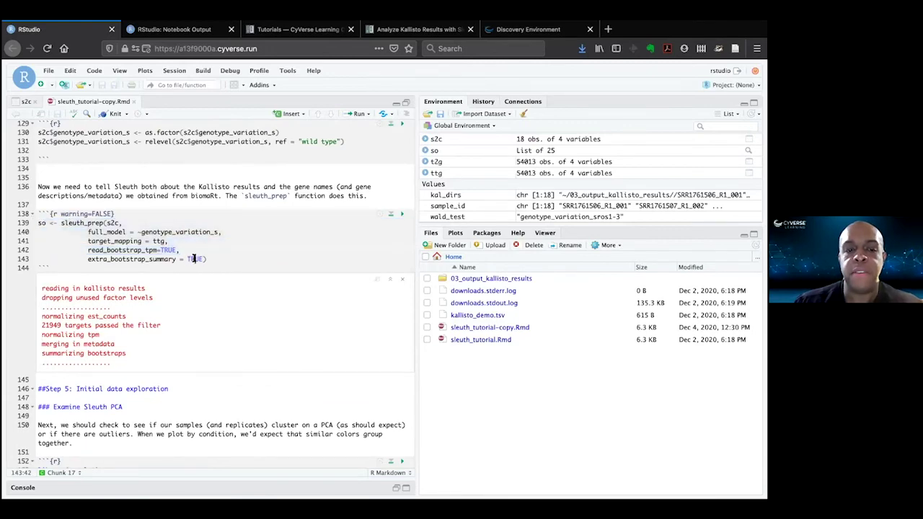
- Scroll to the plot_pca output coloured by treatment_s, below the genotype PCA plot
scroll(193, 258, "down", 8)
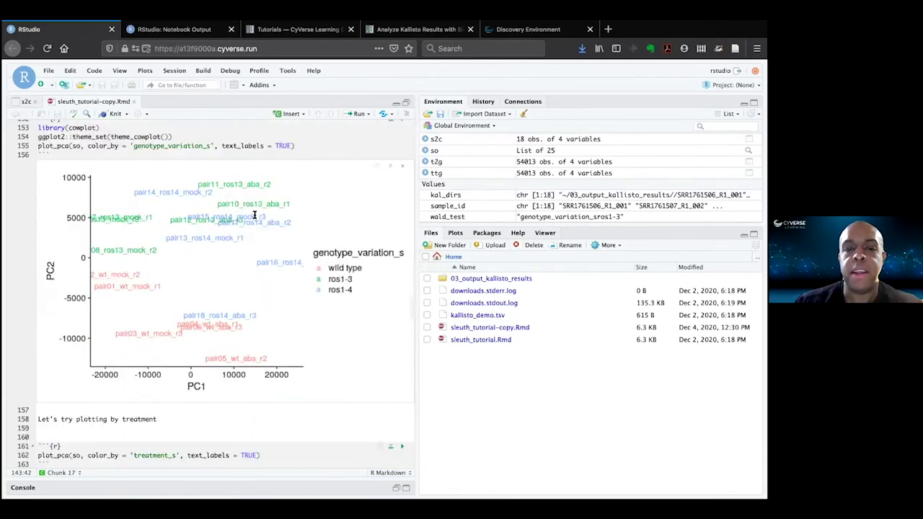
scroll(256, 220, "up", 1)
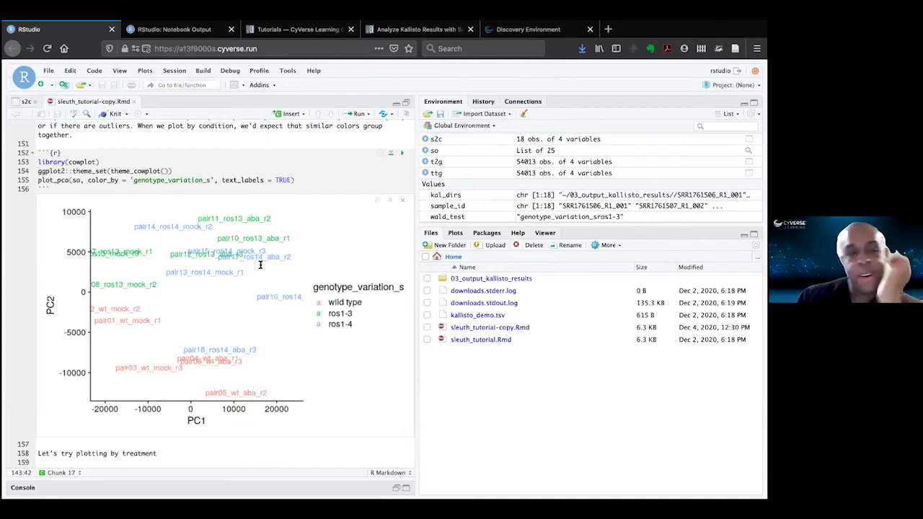
scroll(260, 265, "down", 7)
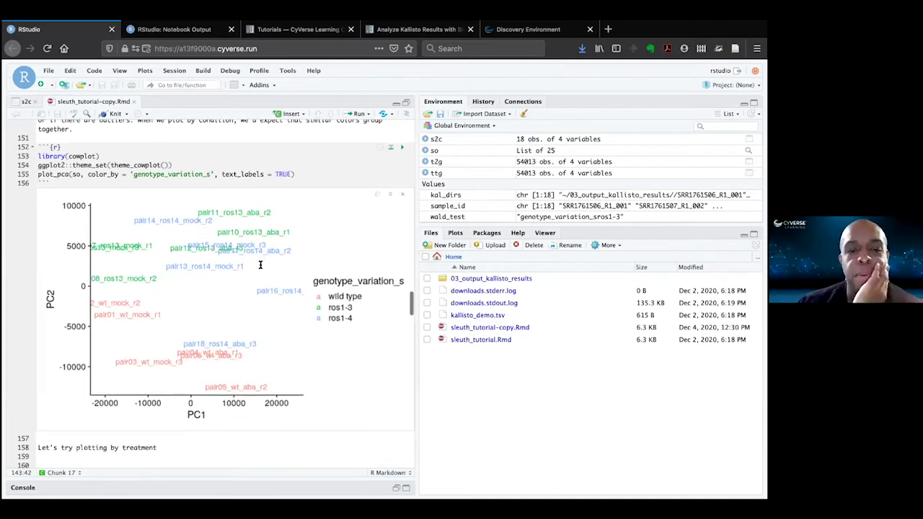
scroll(260, 265, "down", 3)
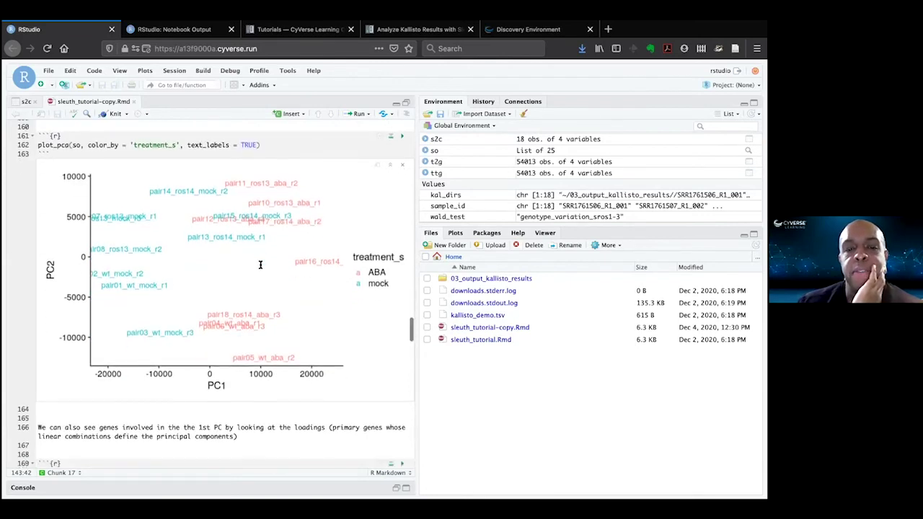
scroll(260, 264, "up", 5)
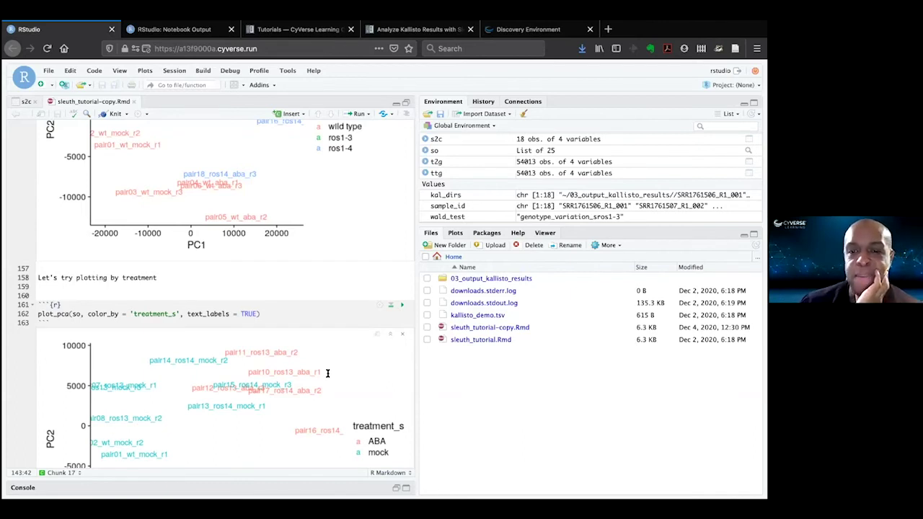
- Review the PC 1 loadings and AT2G34420.1 bootstrap plot outputs
scroll(327, 373, "down", 5)
scroll(328, 374, "down", 5)
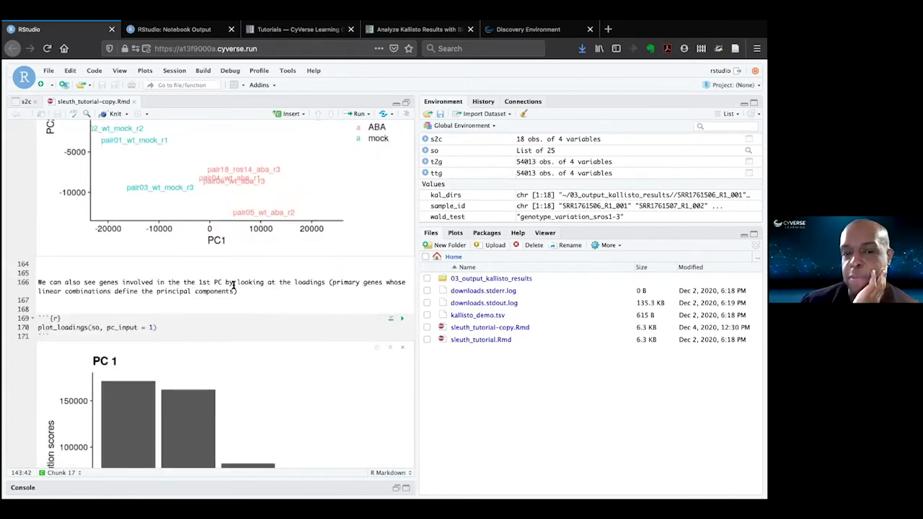
scroll(235, 291, "down", 13)
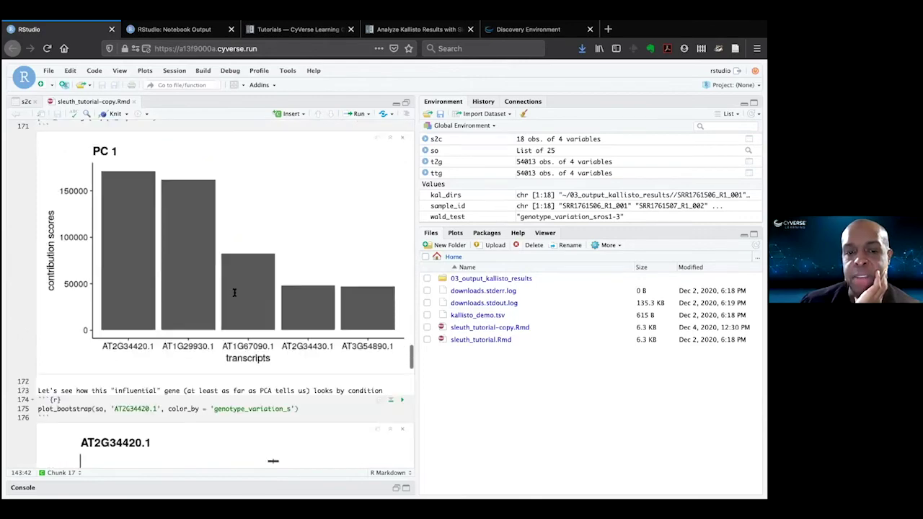
scroll(235, 292, "down", 4)
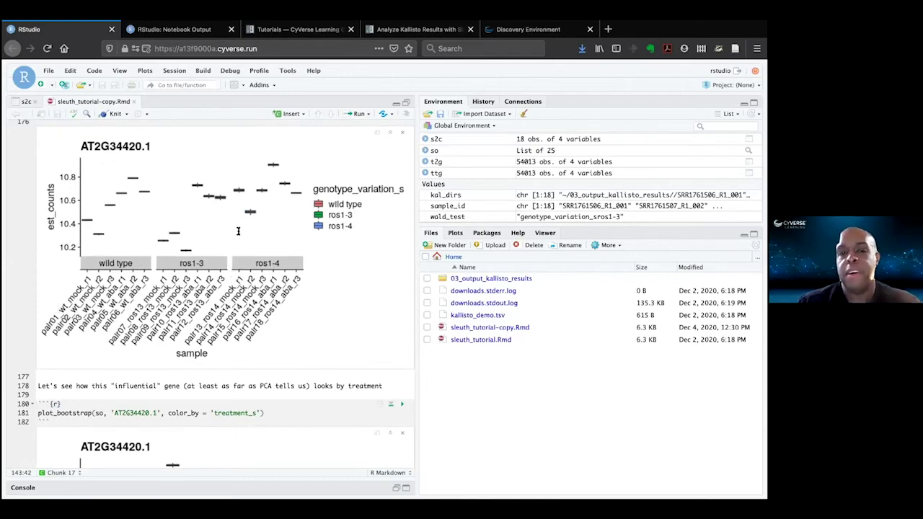
scroll(238, 230, "up", 5)
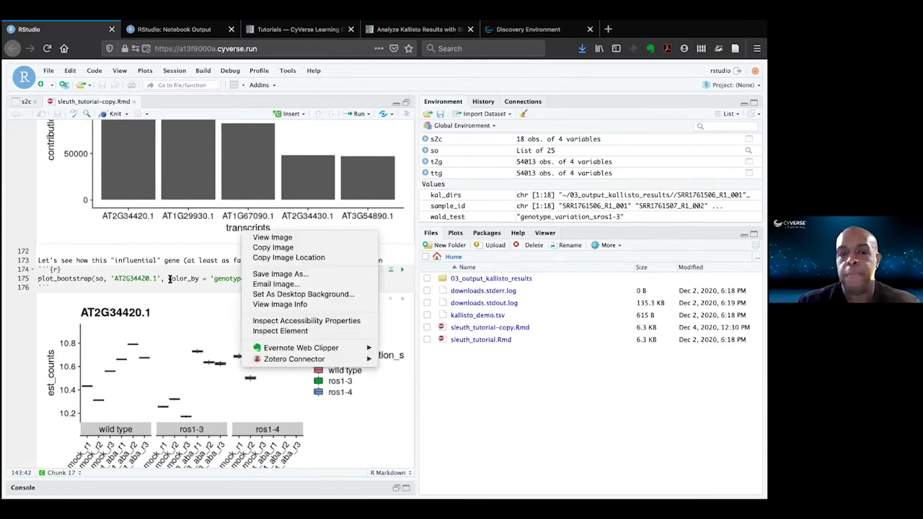
- Select the AT2G34420.1 gene ID on line 175, then scroll to the sleuth_live(so) chunk
left_click(134, 279)
left_click_drag(114, 278, 160, 277)
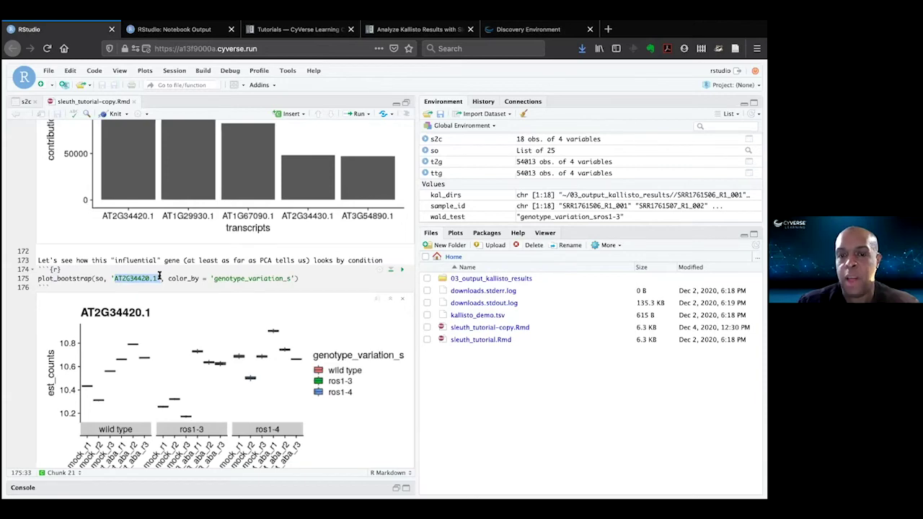
scroll(160, 276, "down", 3)
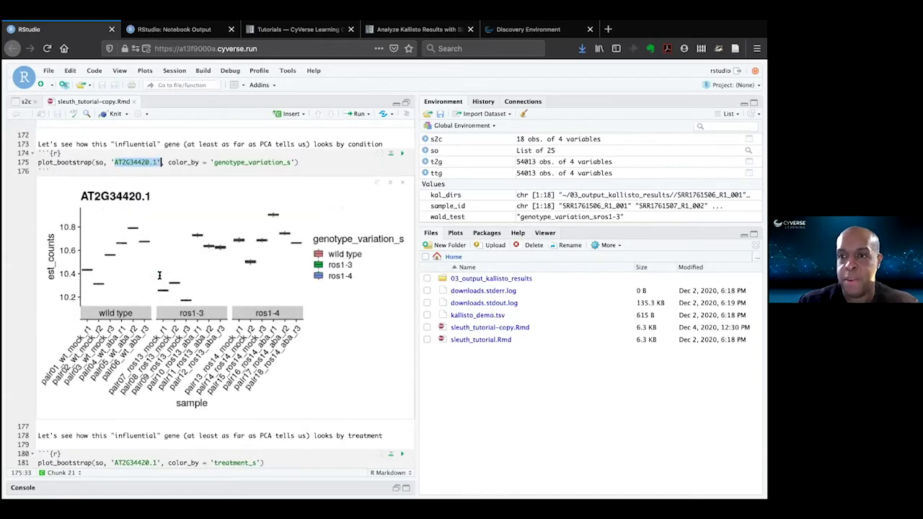
scroll(159, 275, "down", 10)
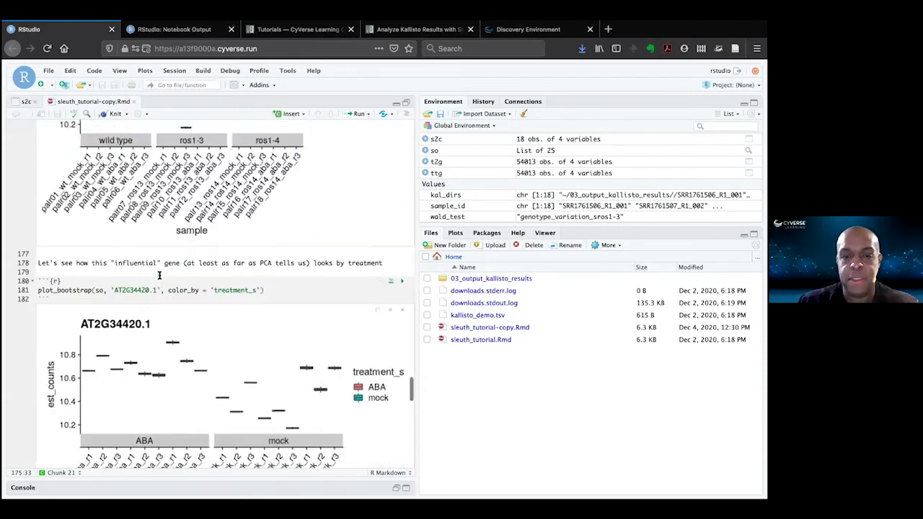
scroll(159, 276, "down", 15)
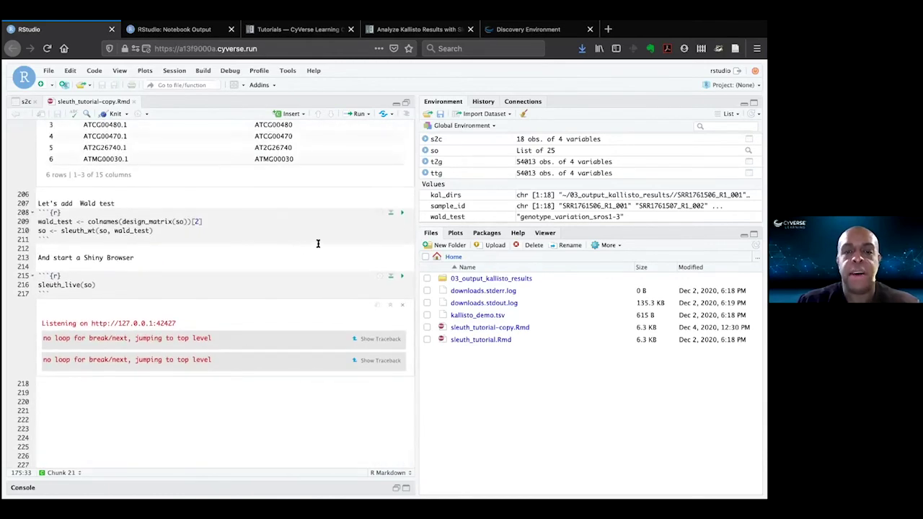
- Run sleuth_live and open the analyses test table in the Shiny app
left_click(401, 275)
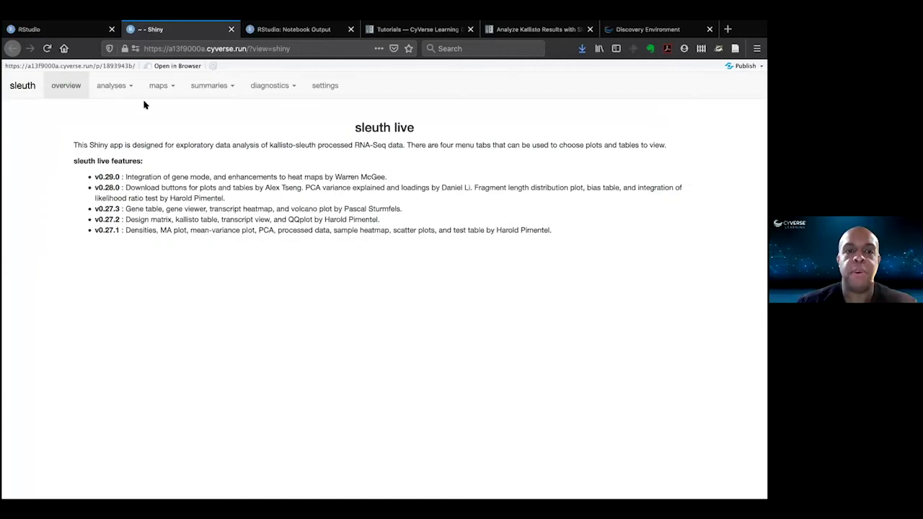
left_click(124, 87)
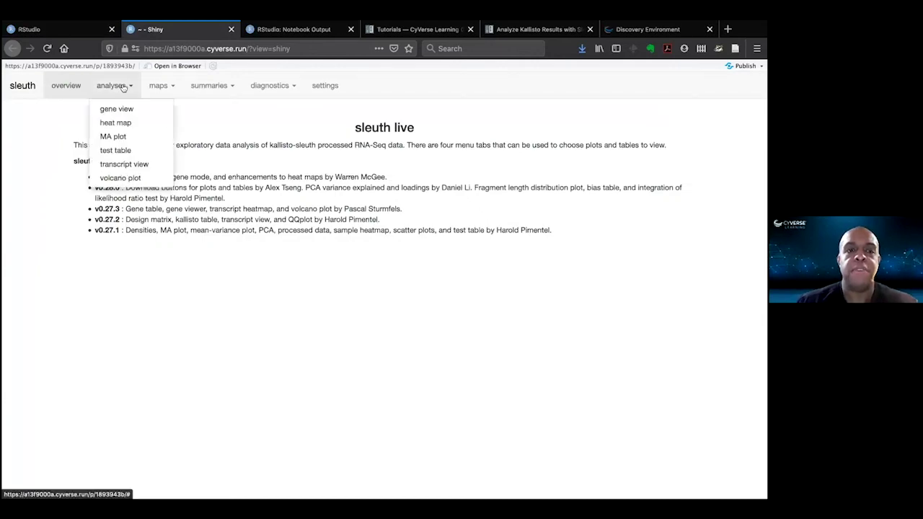
left_click(115, 151)
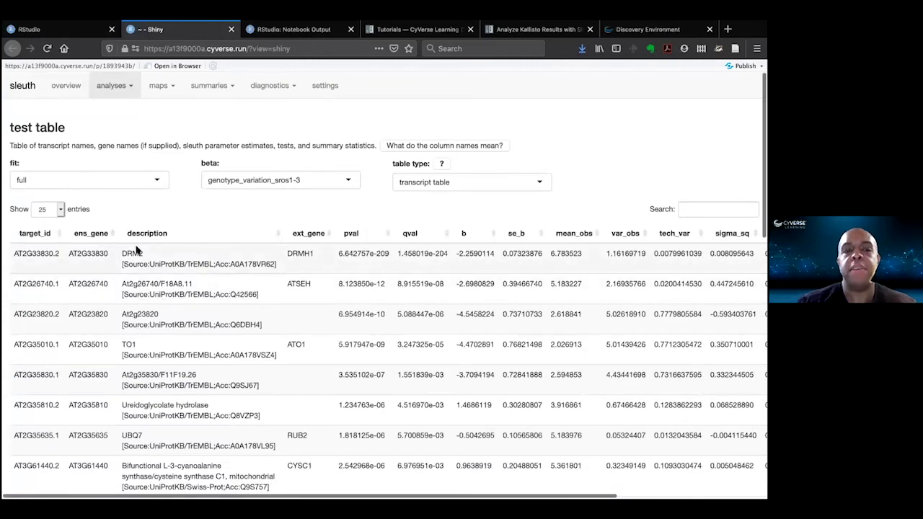
- Browse the test table's pval, qval and b columns and select top gene ID AT2G33830
scroll(128, 382, "down", 5)
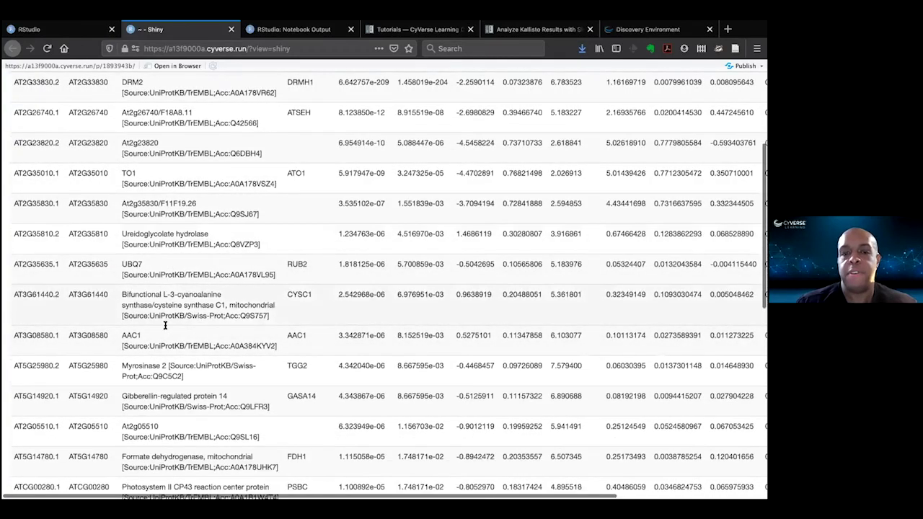
scroll(165, 325, "down", 12)
scroll(165, 328, "up", 6)
scroll(165, 332, "up", 8)
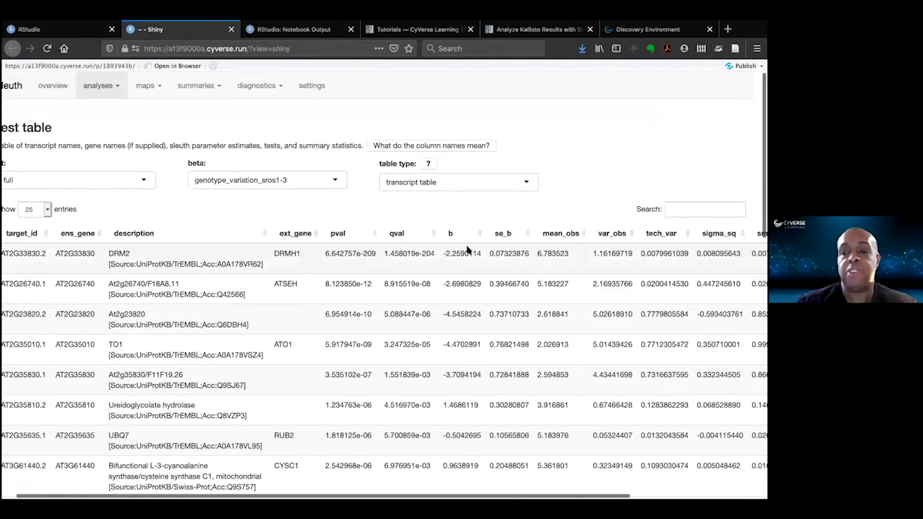
scroll(476, 253, "right", 3)
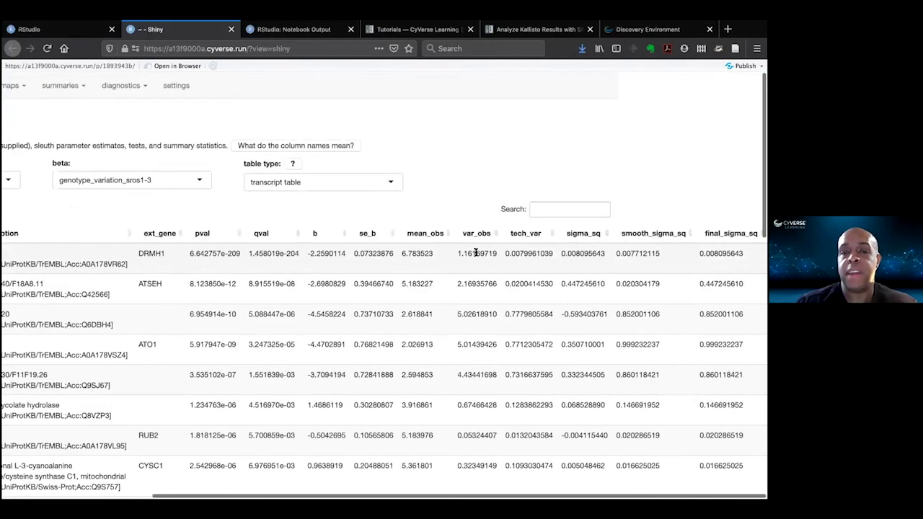
scroll(471, 252, "left", 4)
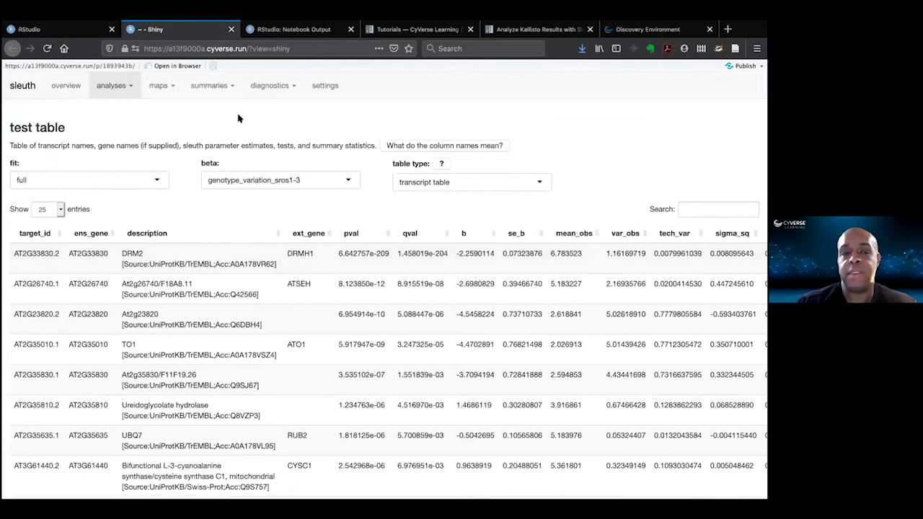
left_click_drag(56, 254, 10, 254)
key("ctrl+c")
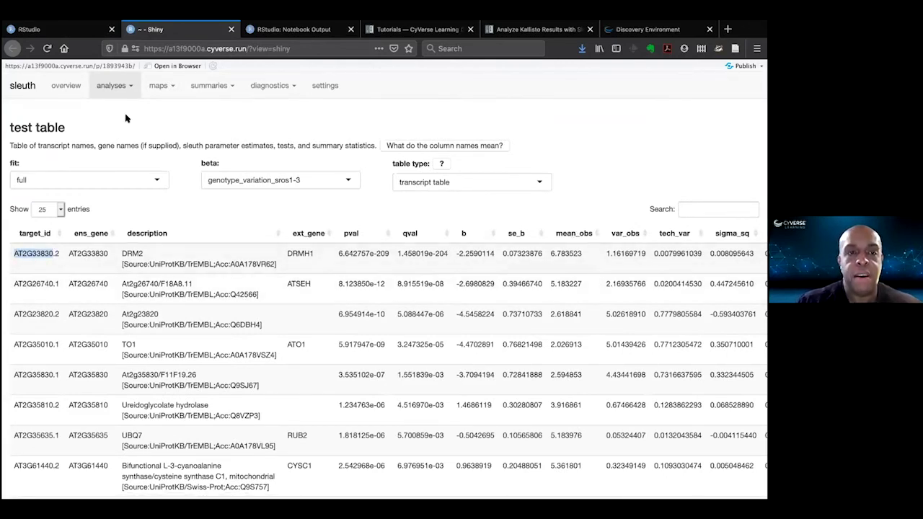
- Paste AT2G33830 into the gene view and draw its est_counts boxplots coloured by genotype
left_click(130, 86)
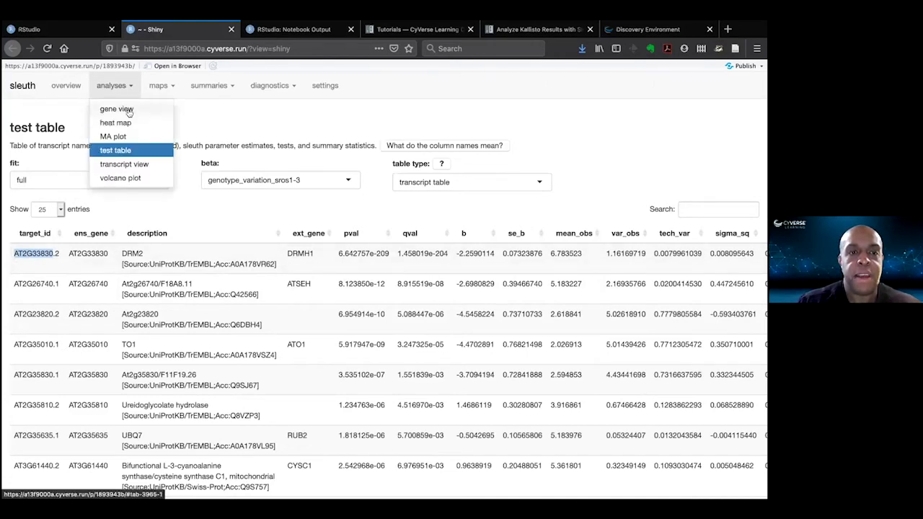
left_click(128, 110)
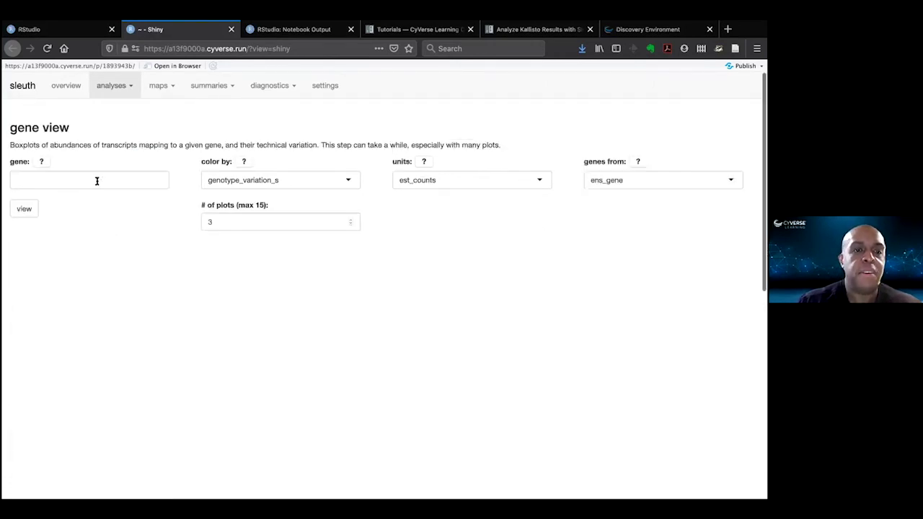
left_click(97, 181)
key("ctrl+v")
left_click(23, 209)
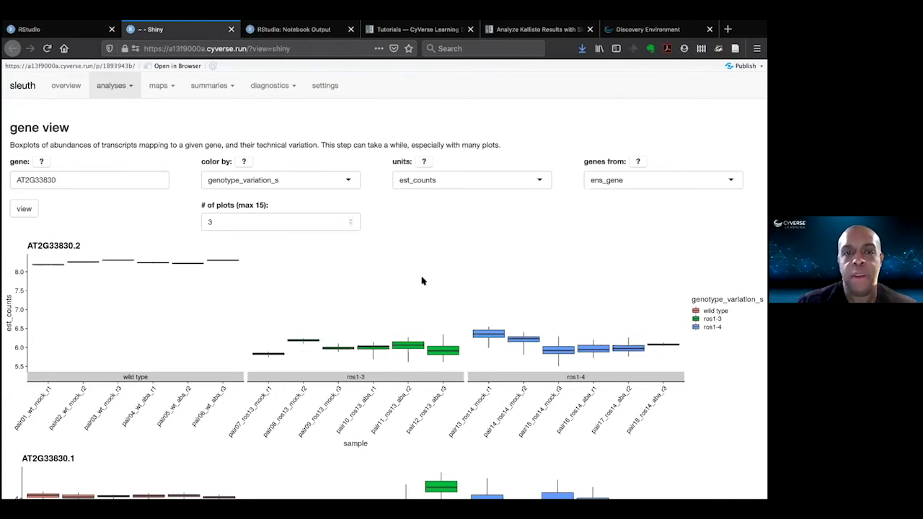
left_click(212, 86)
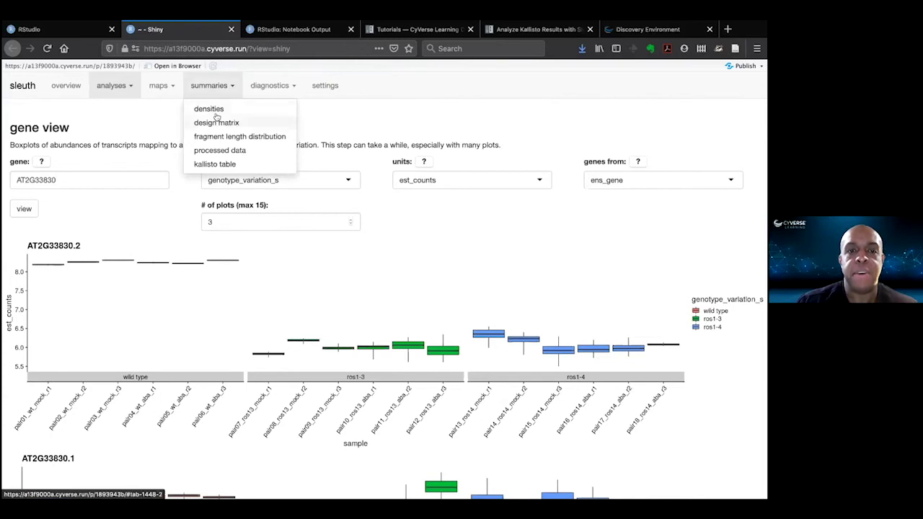
- Show the design matrix summary, then the bias weights and mean-variance plot diagnostics
left_click(220, 121)
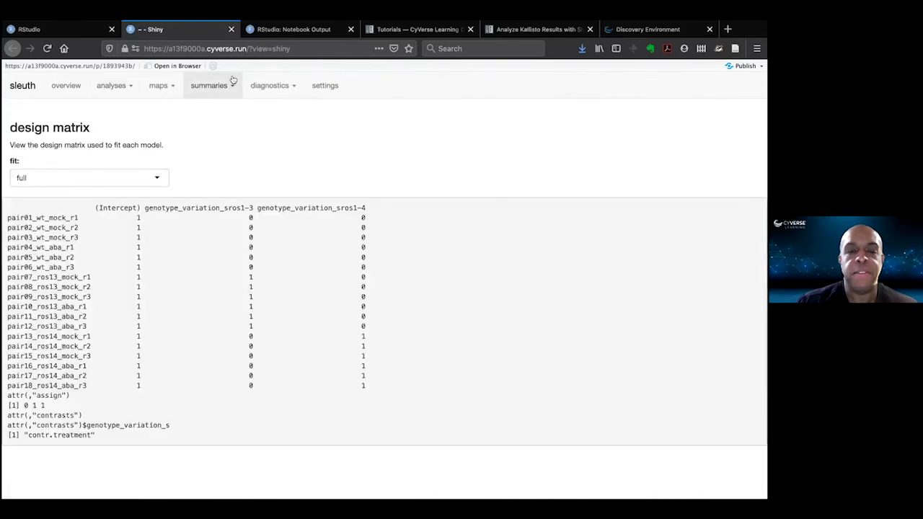
left_click(226, 86)
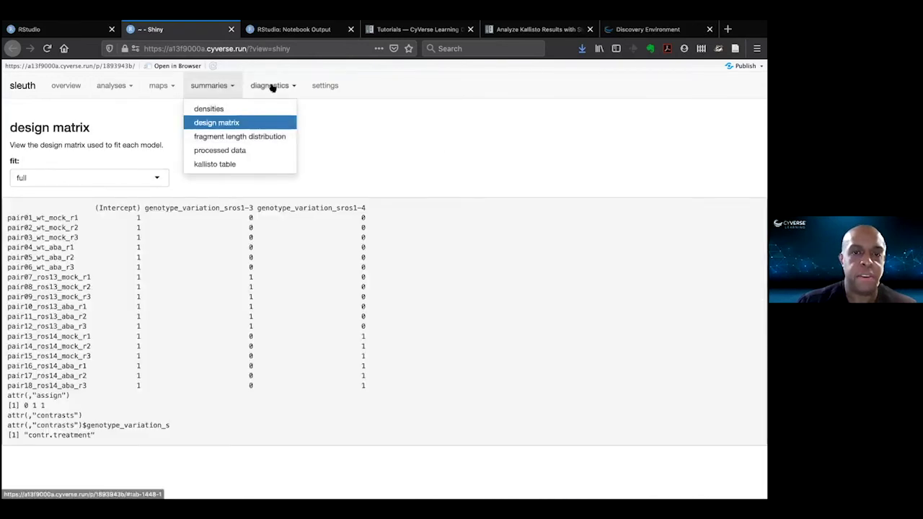
left_click(268, 87)
left_click(273, 108)
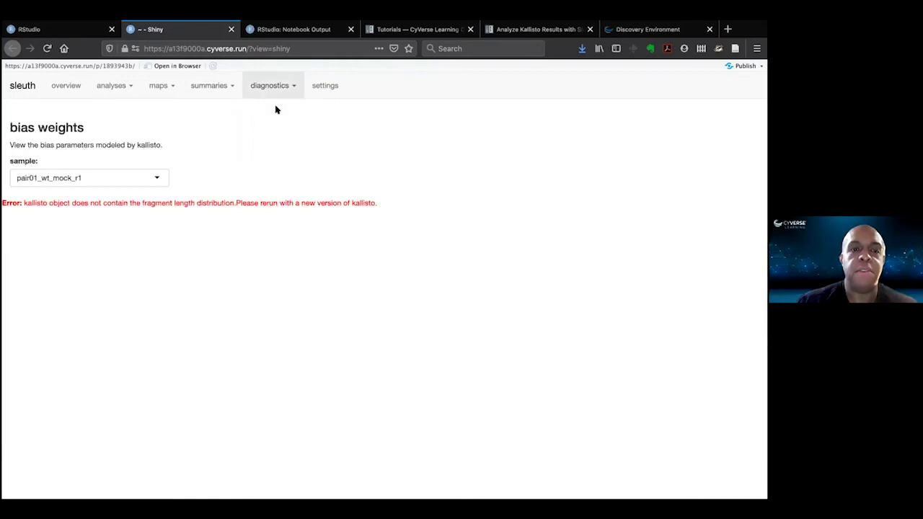
left_click(282, 84)
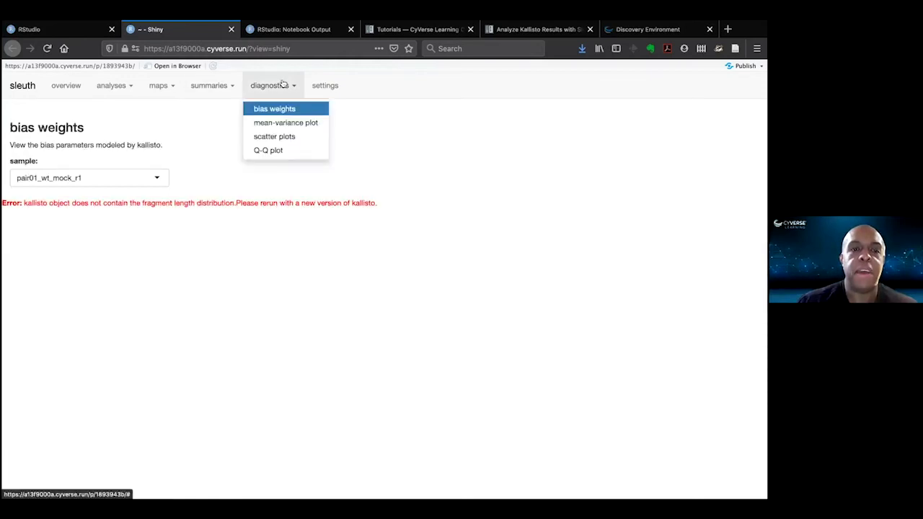
left_click(292, 124)
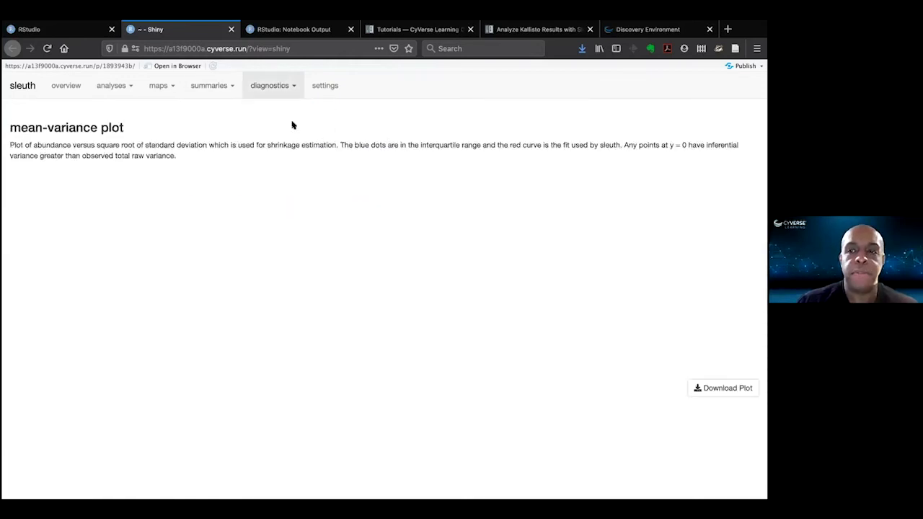